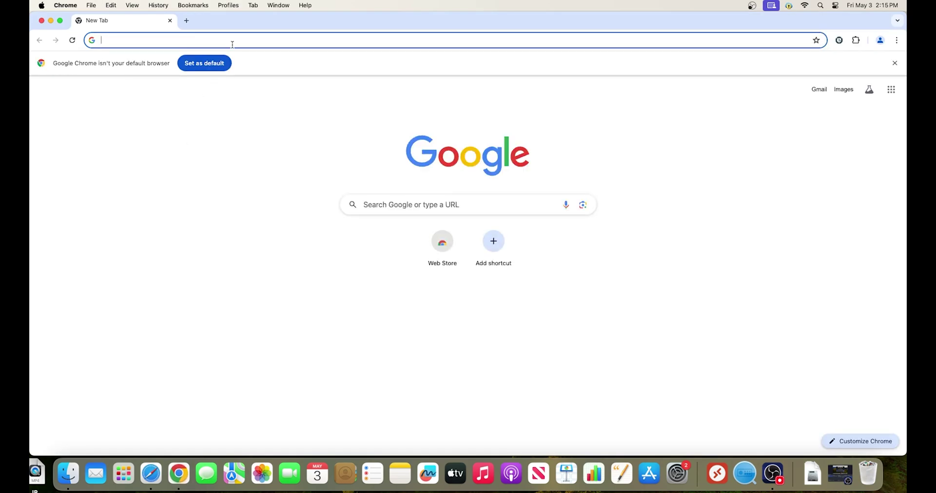
Go to us.hikvision.com and navigate Support > Download > Software to the iVMS-4200 page
click(232, 43)
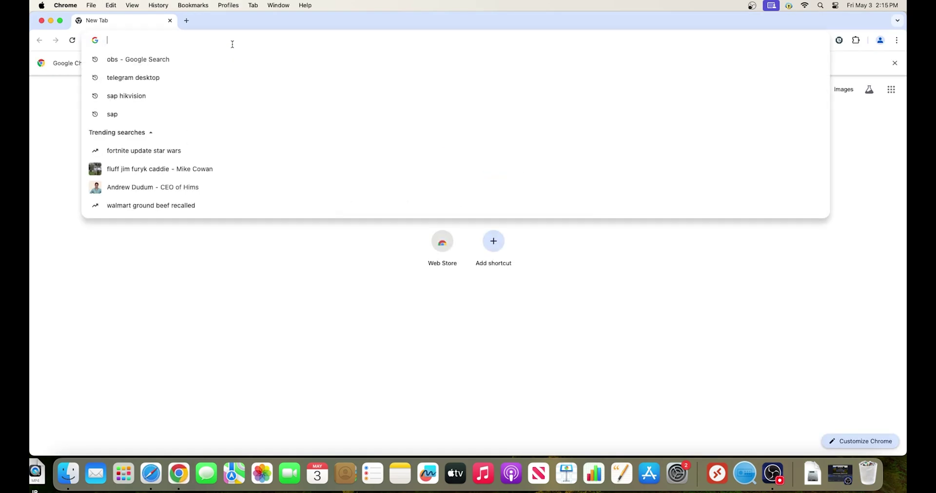
text(u)
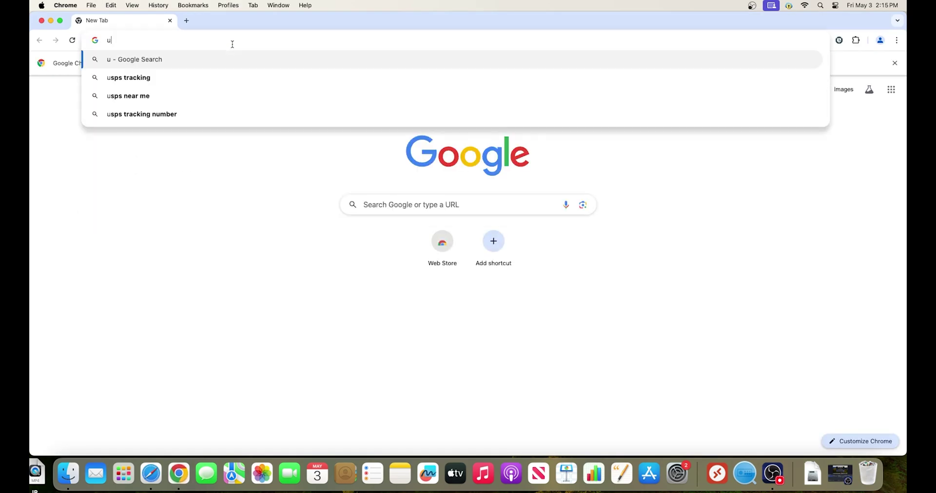
text(s.hikvision.com)
key(Return)
click(505, 77)
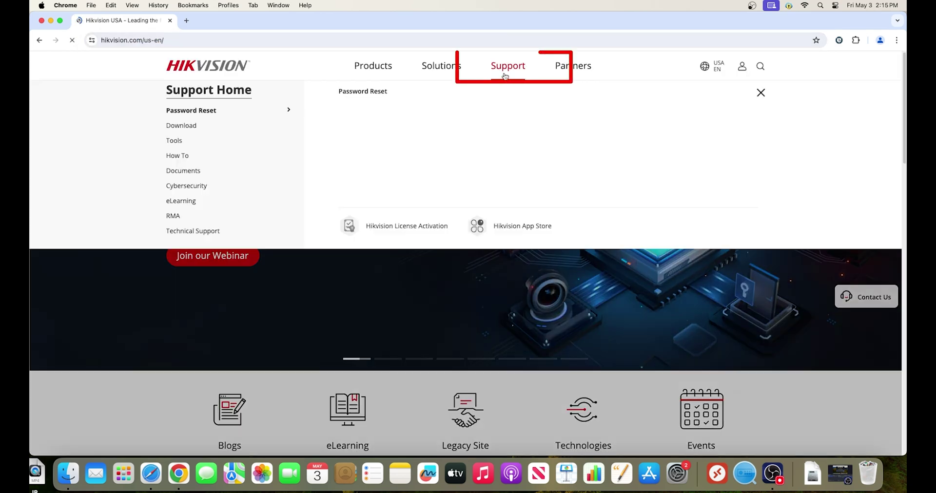
mouse_move(190, 129)
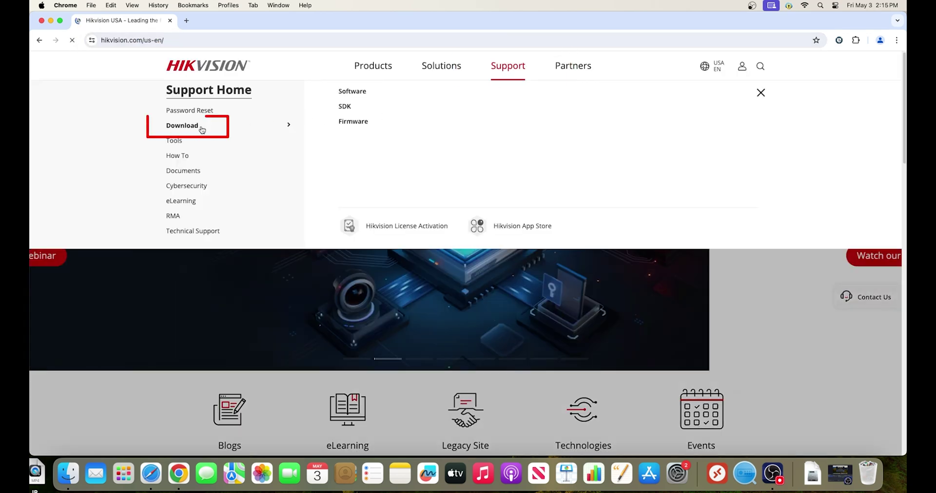
click(355, 94)
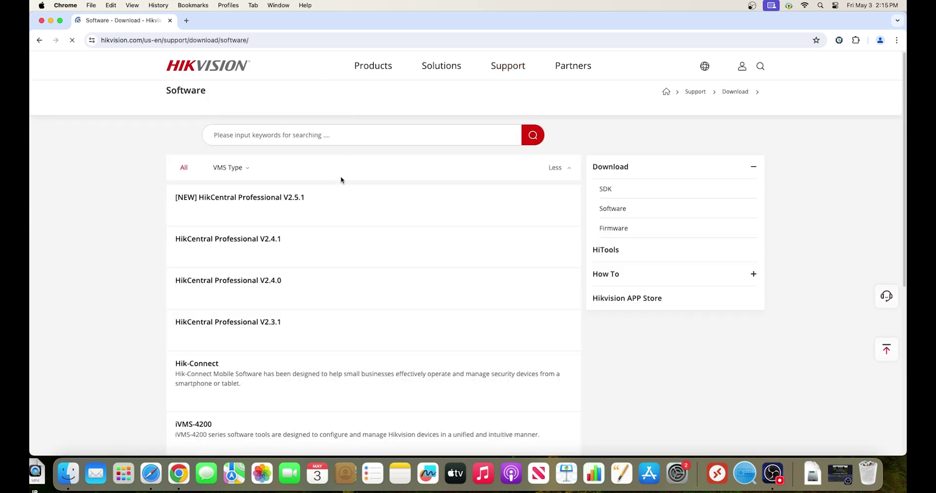
click(197, 420)
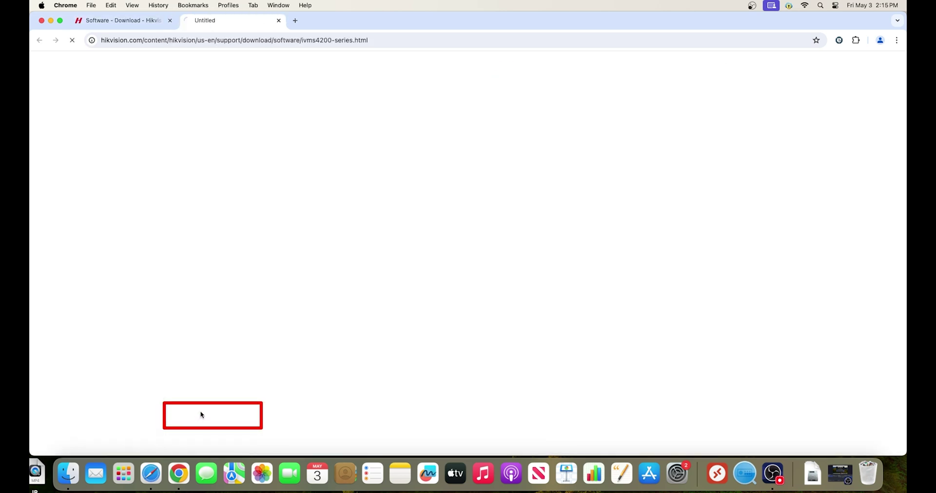
Download iVMS4200 MAC V2.0.0.15, agreeing to the materials license agreement
scroll(903, 129, down, 3)
drag(904, 130, 903, 174)
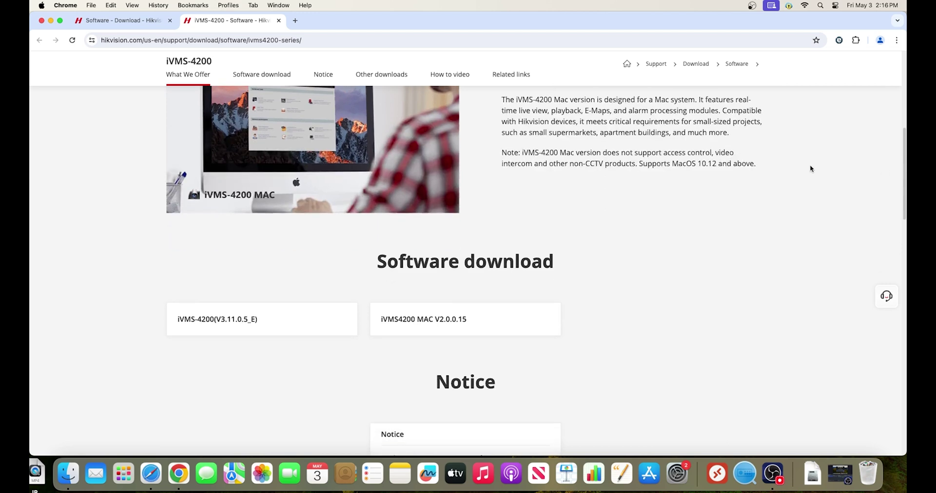
click(433, 320)
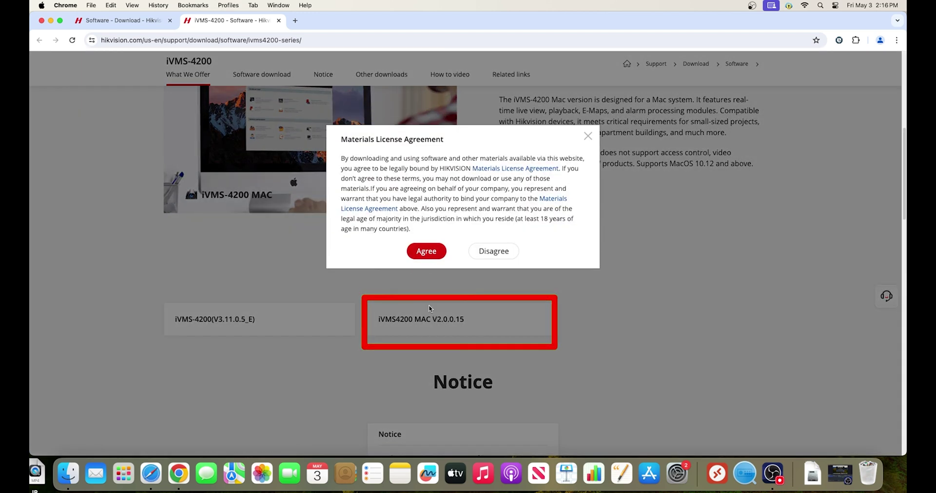
click(426, 251)
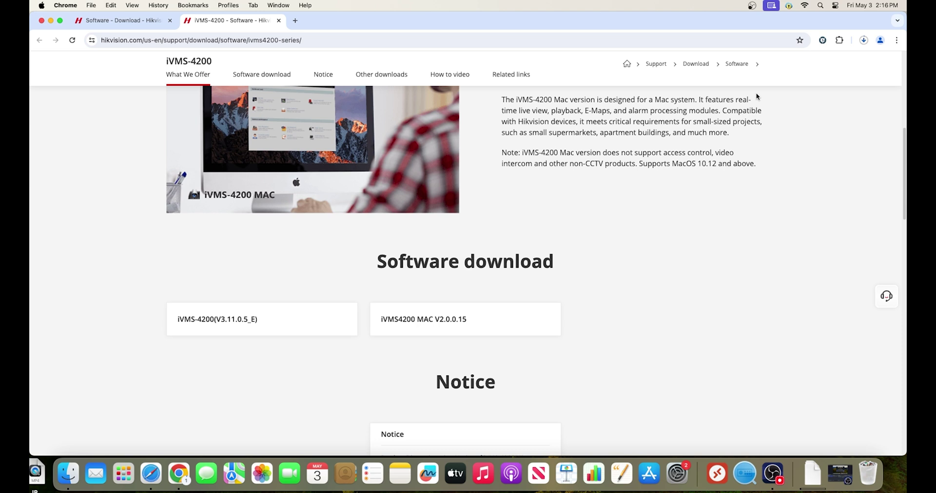
Show iVMS-4200 2.pkg in the Finder Downloads folder and try opening it, dismissing the unidentified-developer warning
click(863, 40)
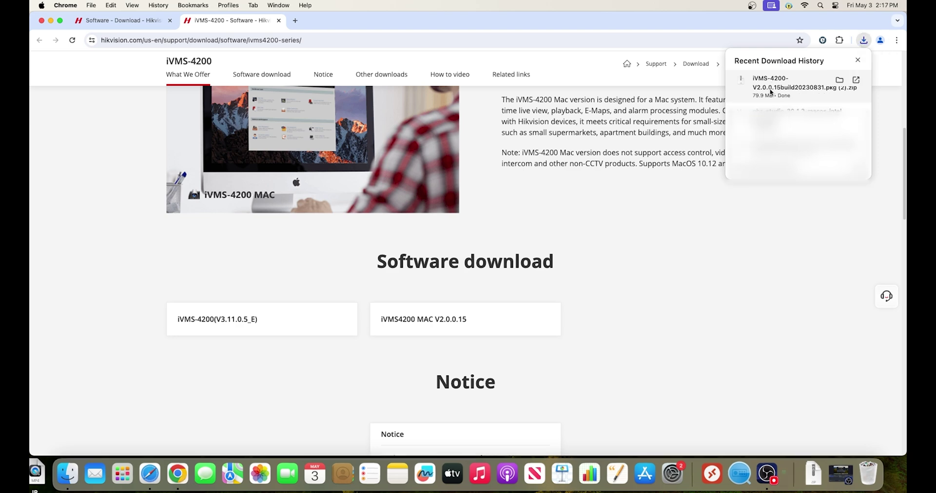
click(773, 93)
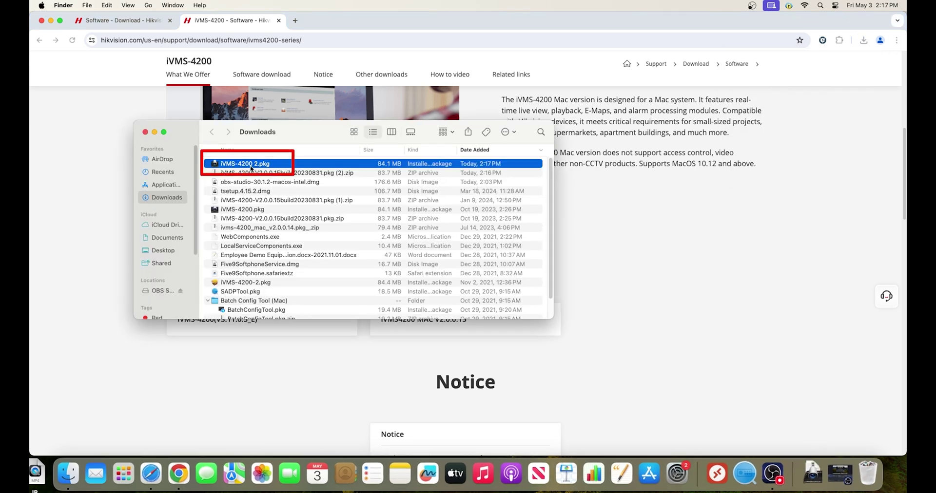
double_click(251, 168)
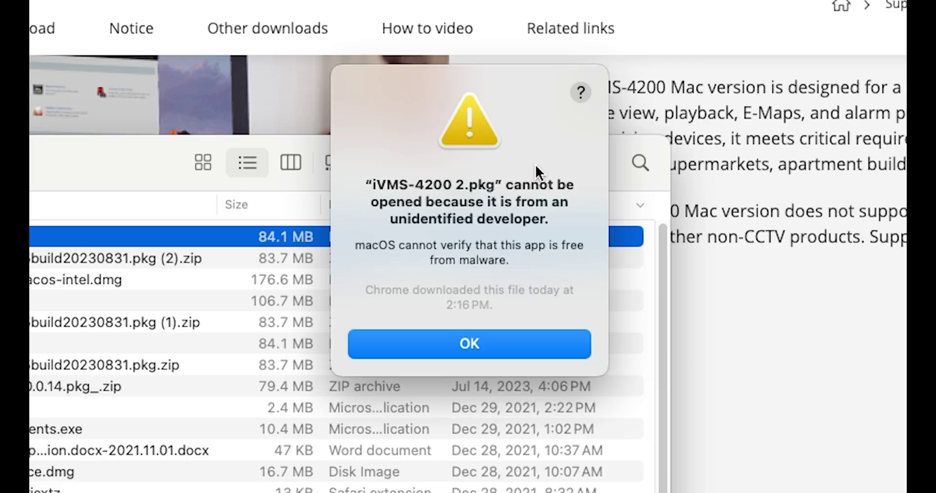
key(Return)
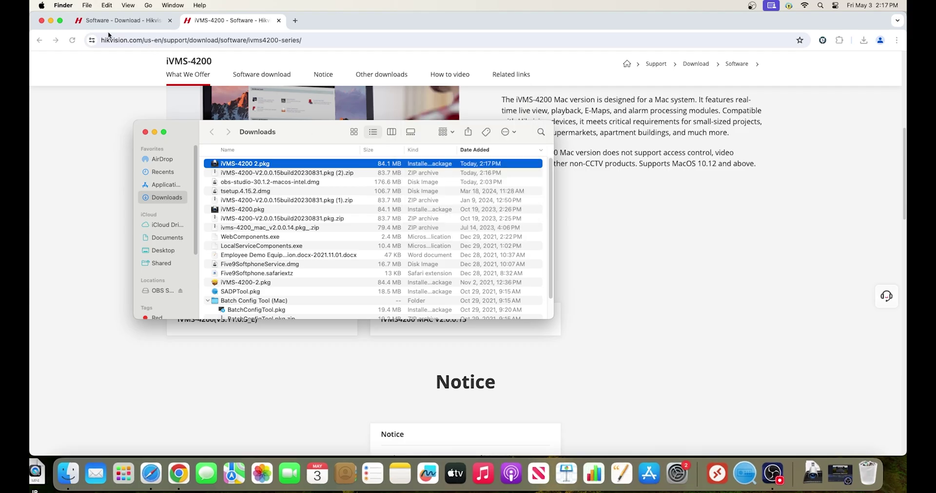
In System Settings > Privacy & Security, choose Open Anyway for the blocked iVMS-4200 2.pkg
click(42, 6)
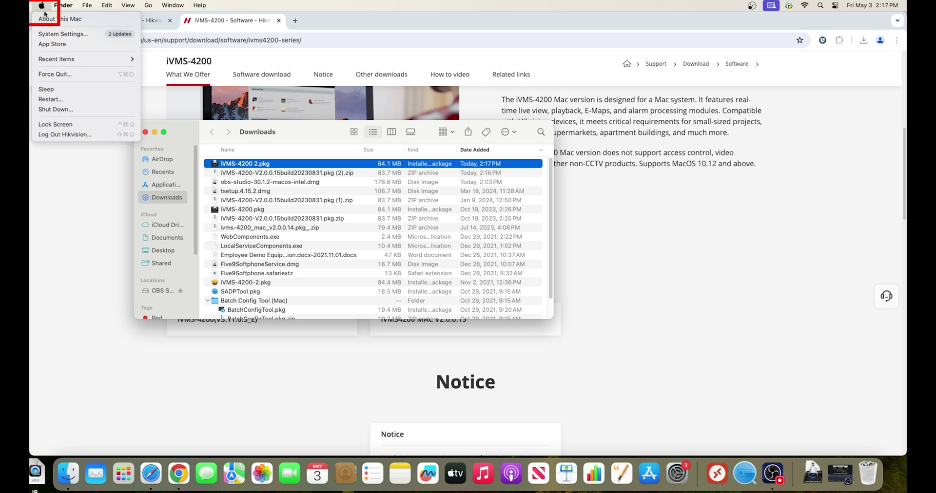
click(48, 33)
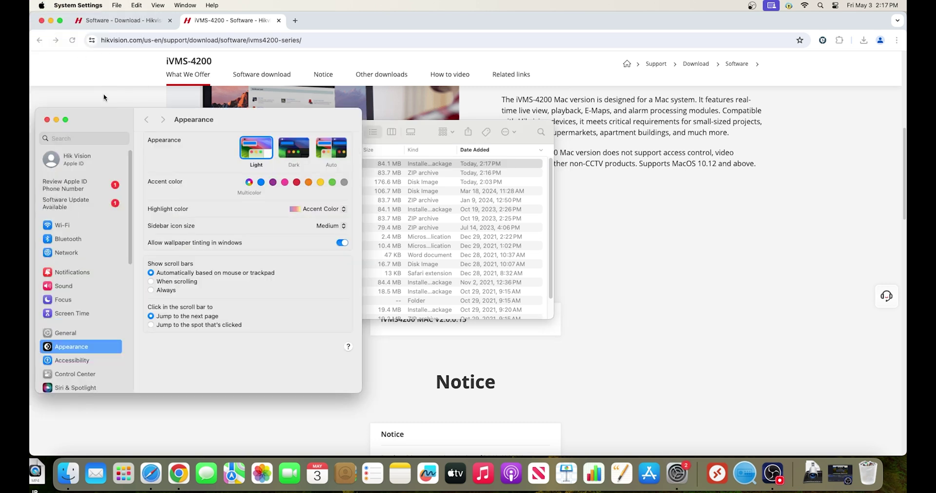
scroll(98, 244, down, 5)
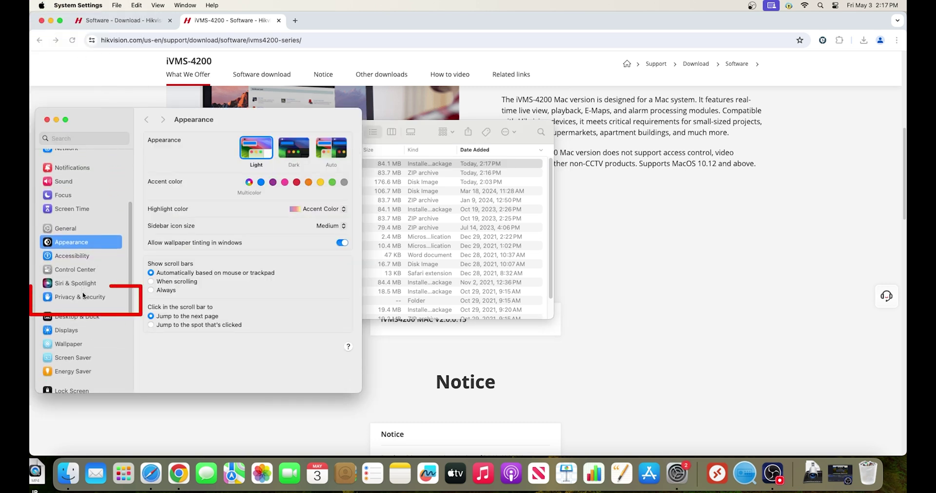
click(83, 296)
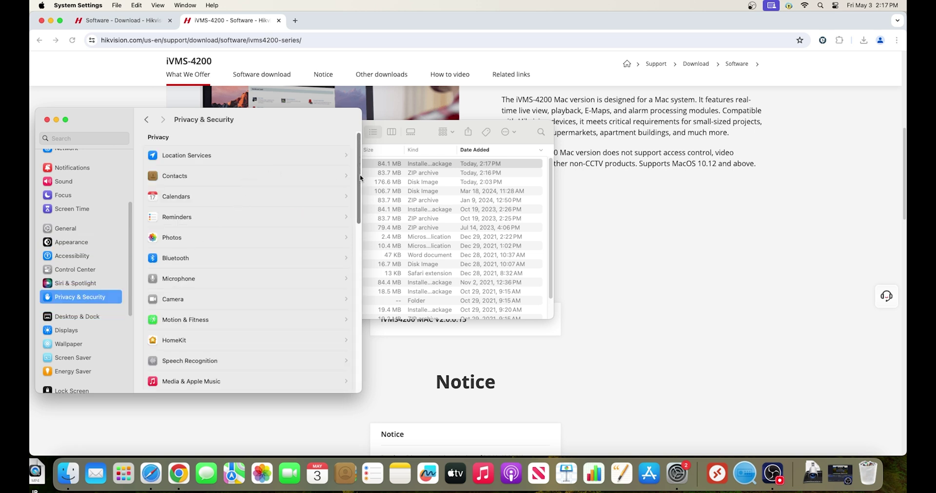
mouse_move(360, 182)
mouse_down()
mouse_move(349, 251)
mouse_move(356, 315)
mouse_up()
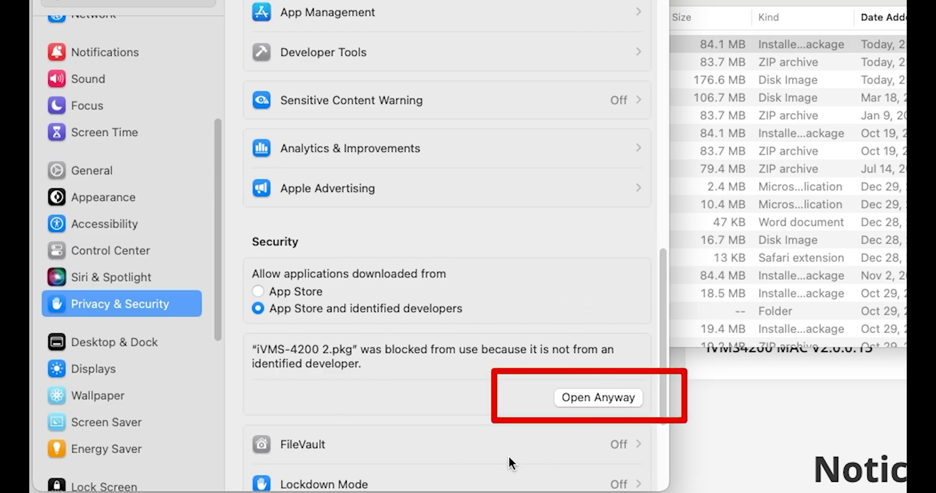
click(595, 397)
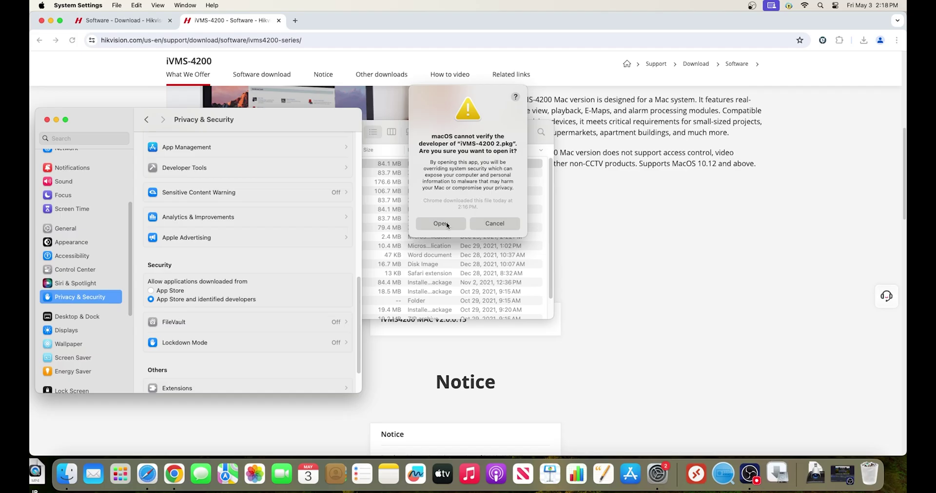
Confirm opening the package and install iVMS-4200, authorising with the administrator password
click(442, 224)
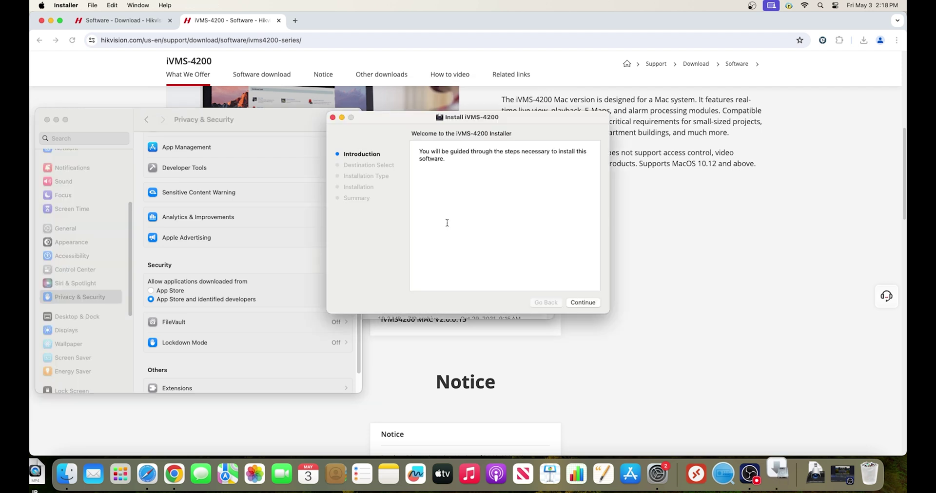
click(586, 302)
click(586, 302)
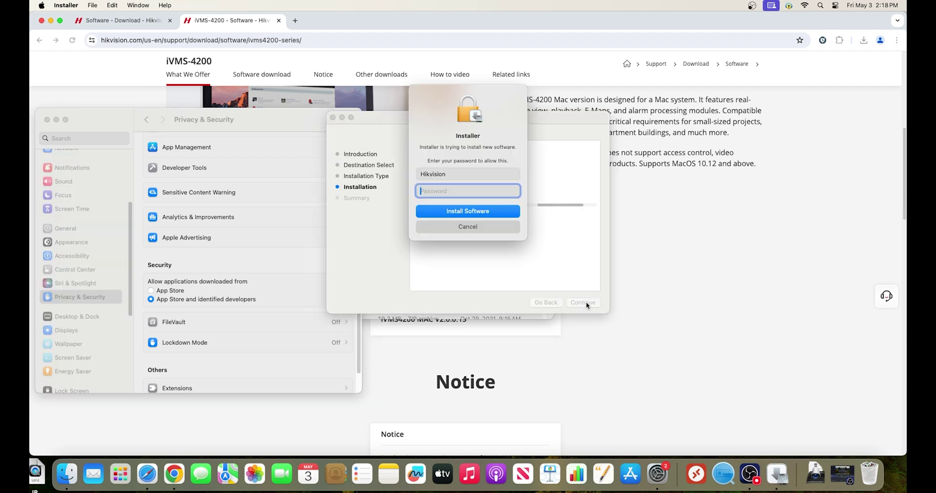
text(************)
key(Return)
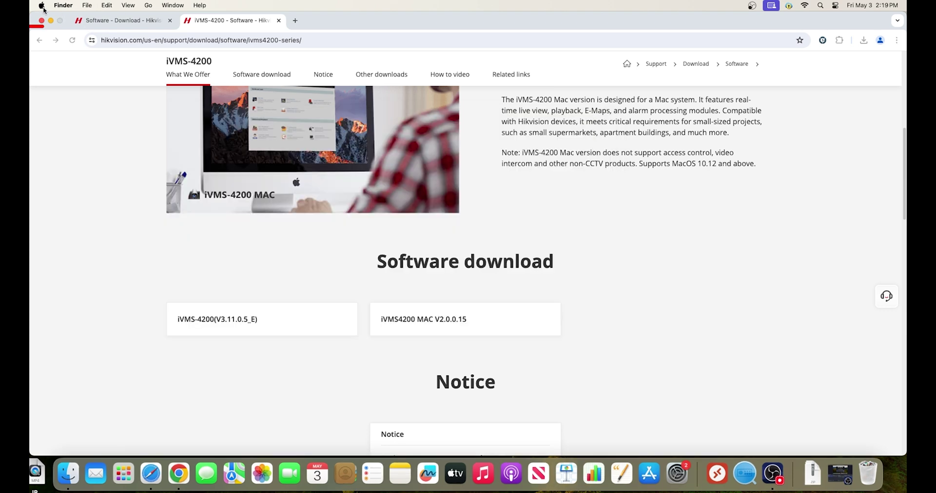
Open the Full Disk Access list under System Settings' Privacy & Security
click(42, 6)
click(63, 34)
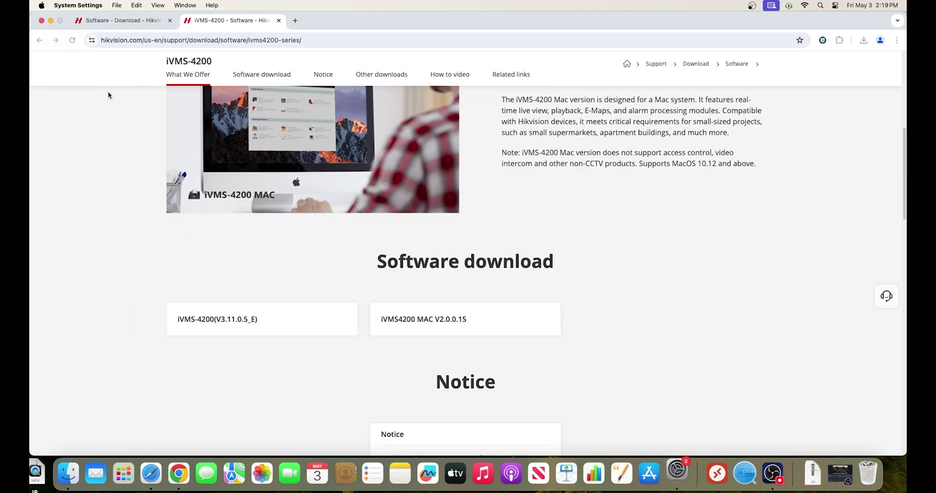
scroll(79, 270, down, 8)
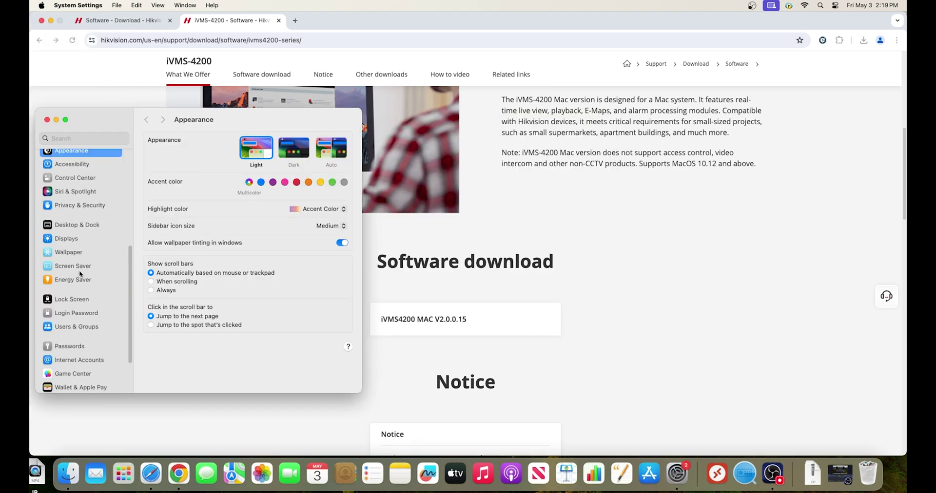
click(80, 207)
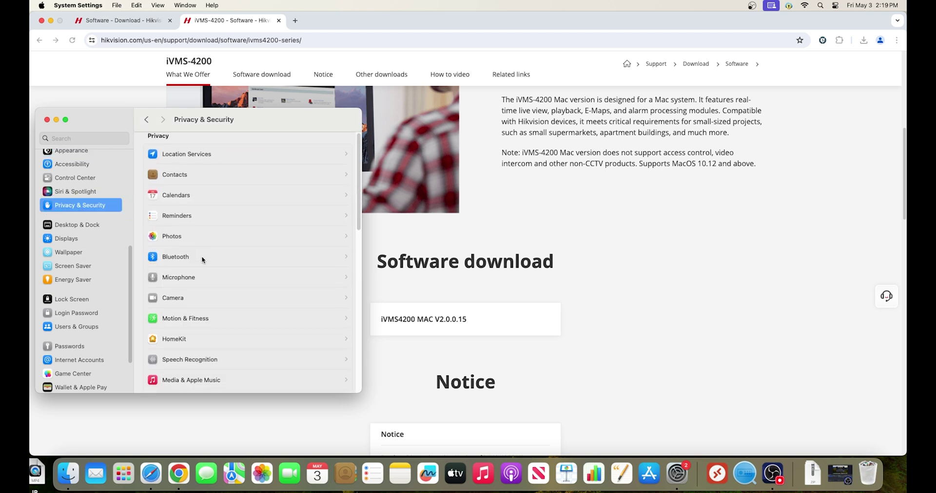
scroll(201, 256, down, 3)
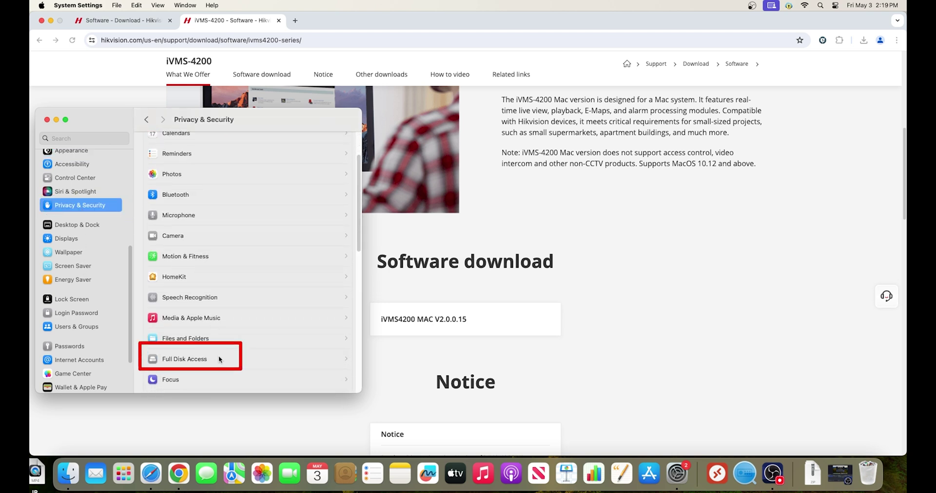
click(218, 357)
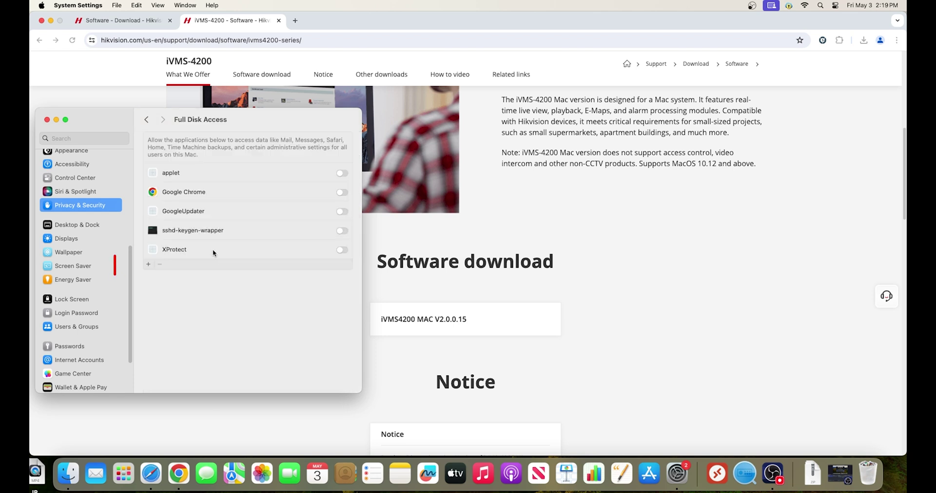
Add iVMS-4200 from Applications to Full Disk Access, authorising with the admin password
click(146, 262)
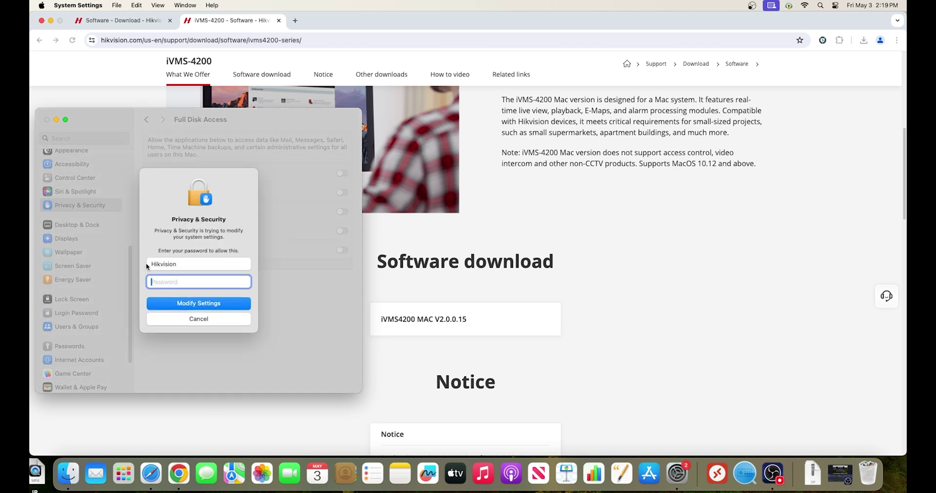
text(*************)
key(Return)
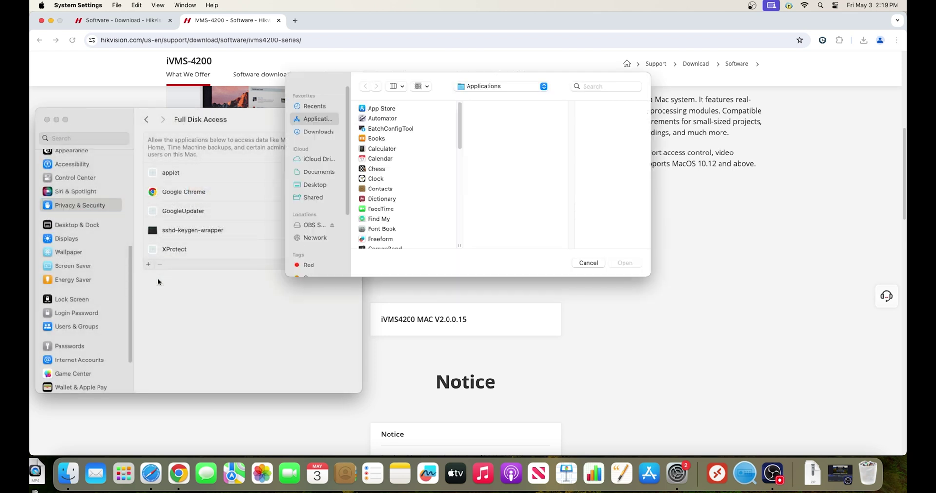
scroll(375, 194, down, 5)
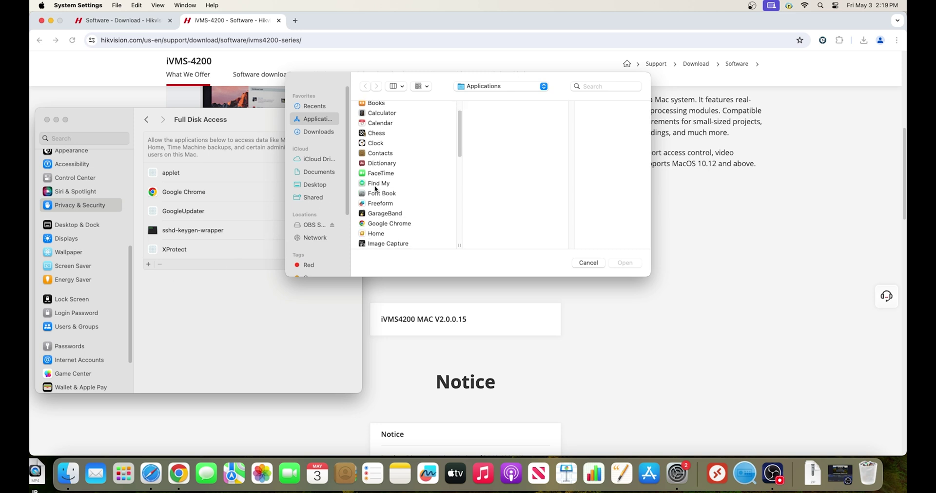
click(381, 198)
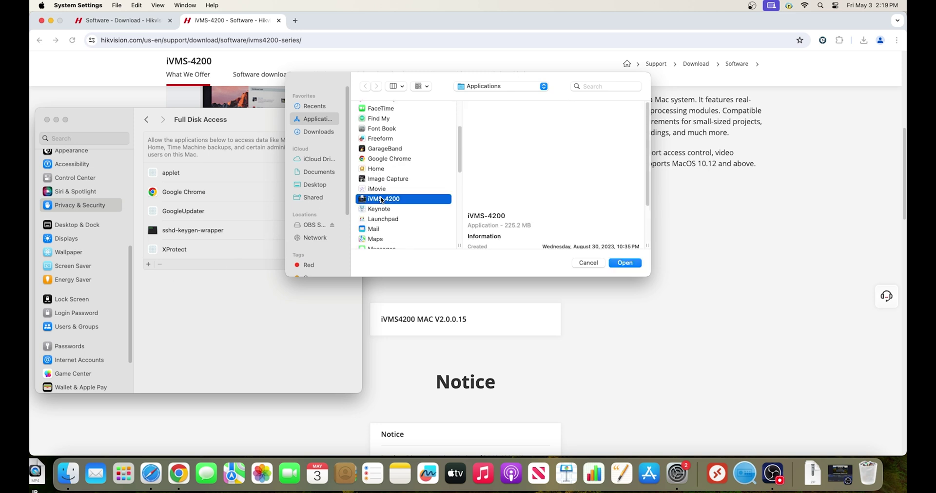
click(624, 263)
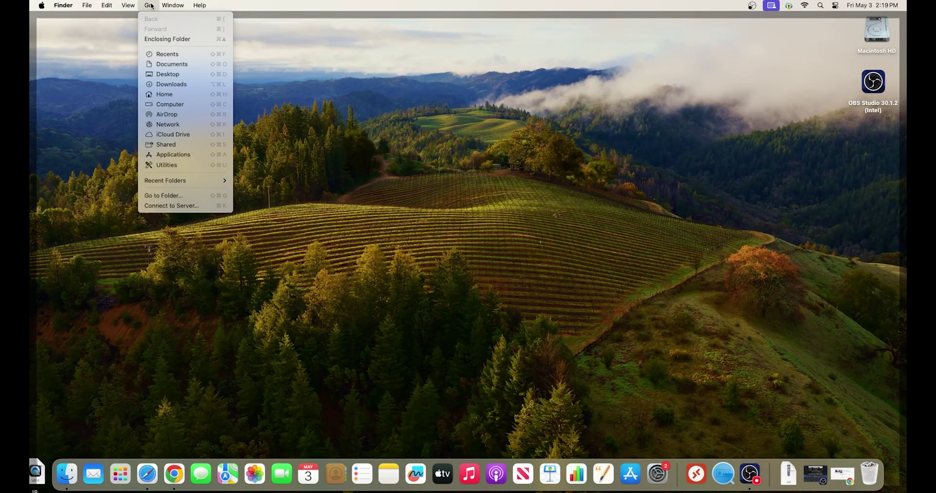
Launch iVMS-4200 from Applications and fill in super user admin with its password and Auto-login enabled
click(181, 154)
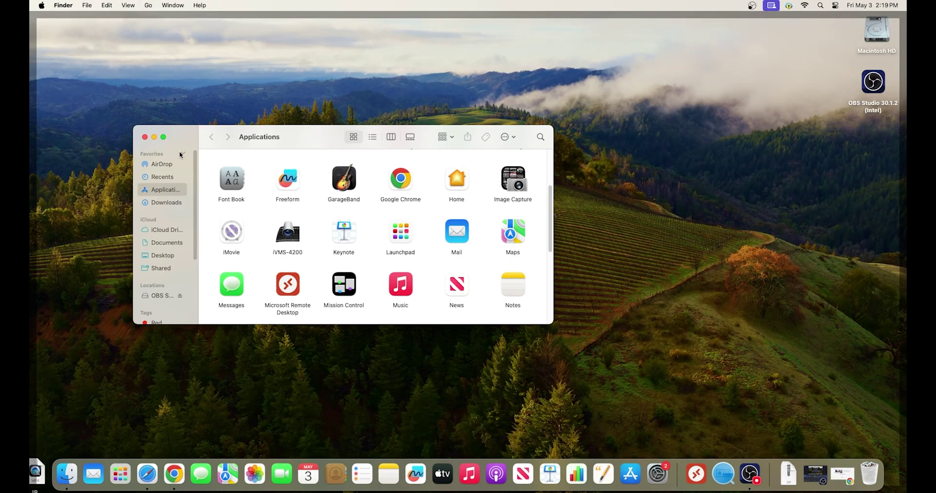
double_click(287, 233)
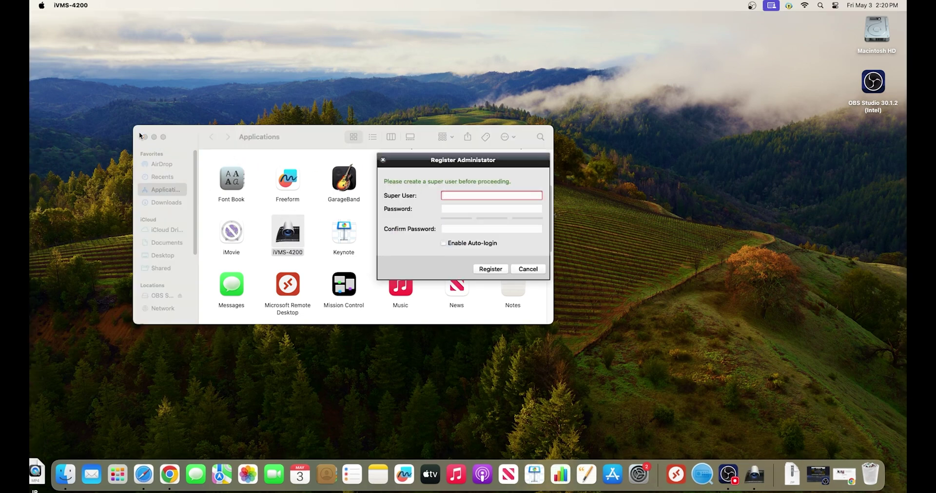
click(144, 137)
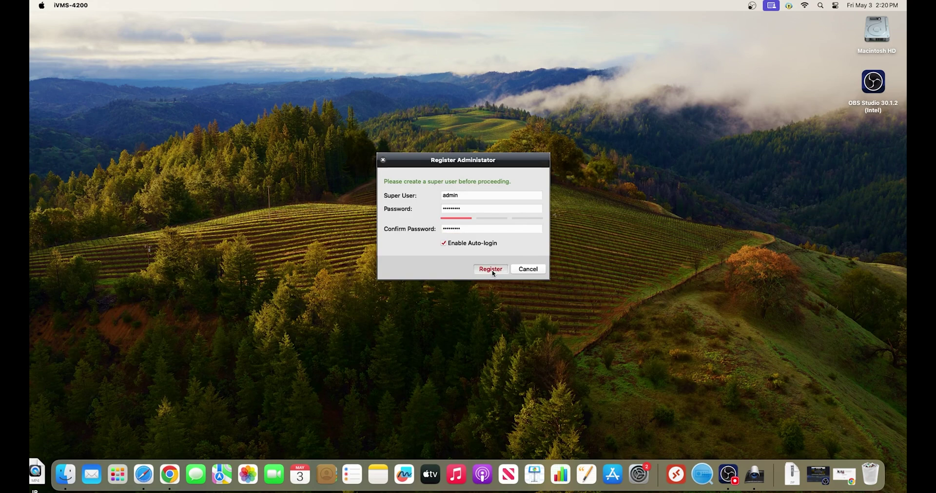
Register the admin super user and log in to the Control Panel
click(490, 269)
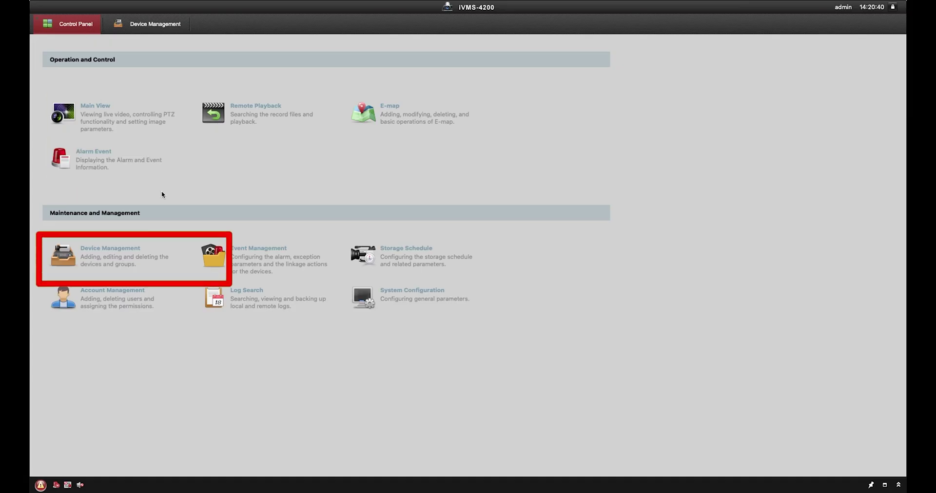
In Device Management, add online device 192.168.1.10 (port 9000) with nickname NVR and its password
click(121, 267)
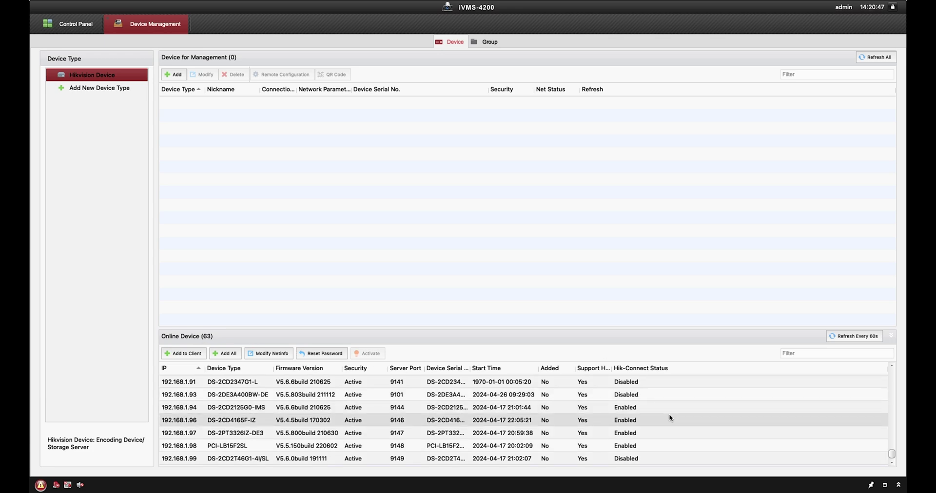
drag(892, 455, 891, 440)
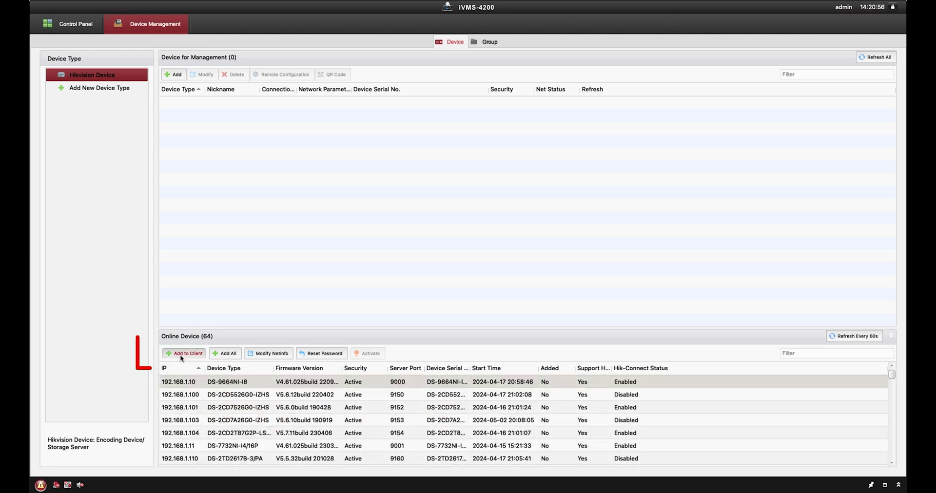
click(183, 354)
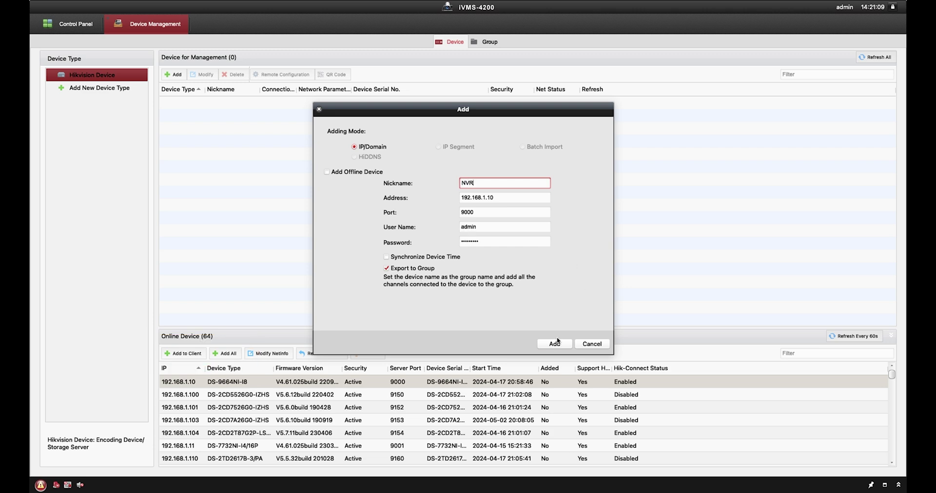
click(554, 343)
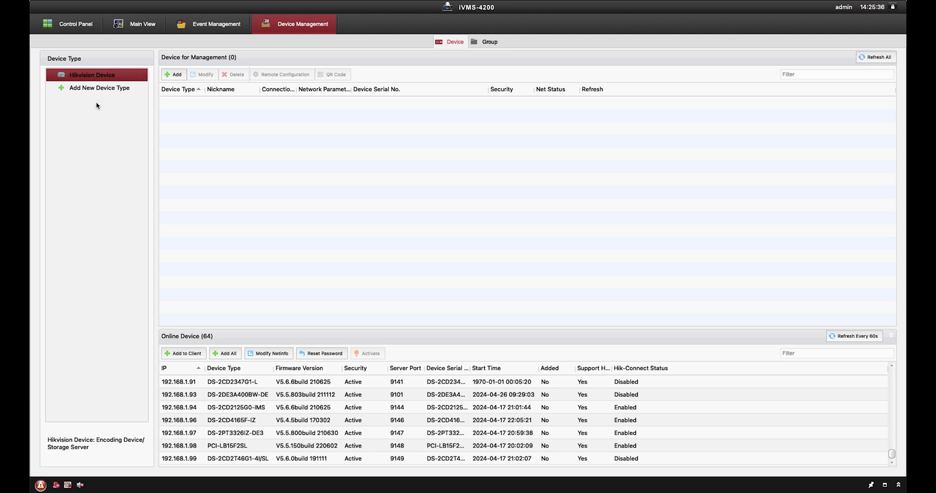
Add Ezviz Cloud Device as a managed device type, after reviewing the device type explanation
click(107, 89)
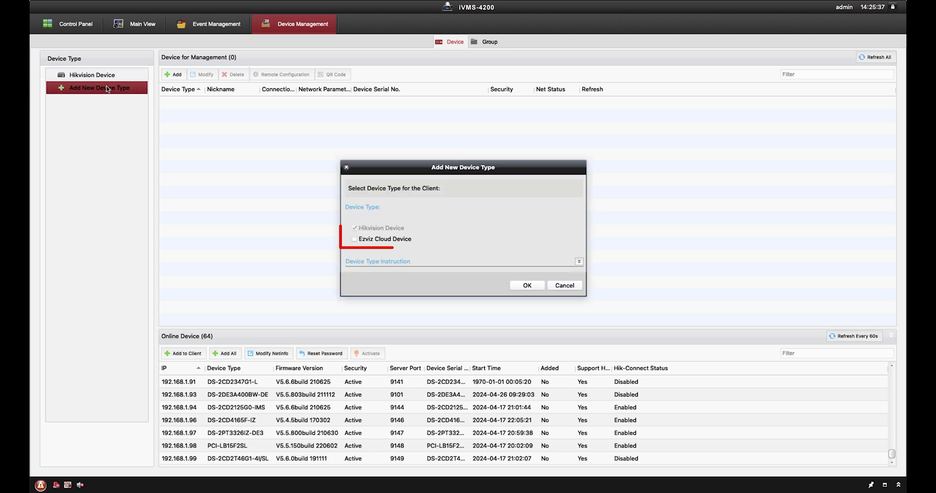
click(377, 240)
click(578, 262)
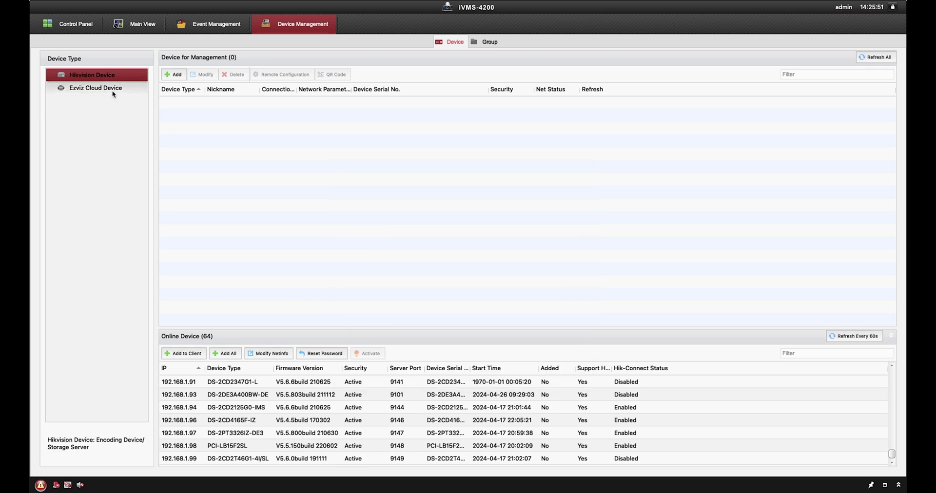
click(112, 90)
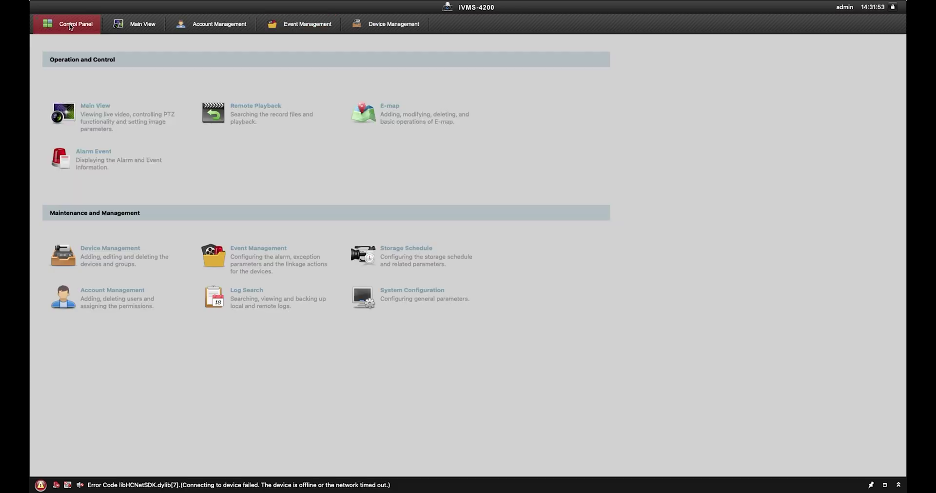
Check the NVR's live view, then view its device information in Remote Configuration
click(61, 109)
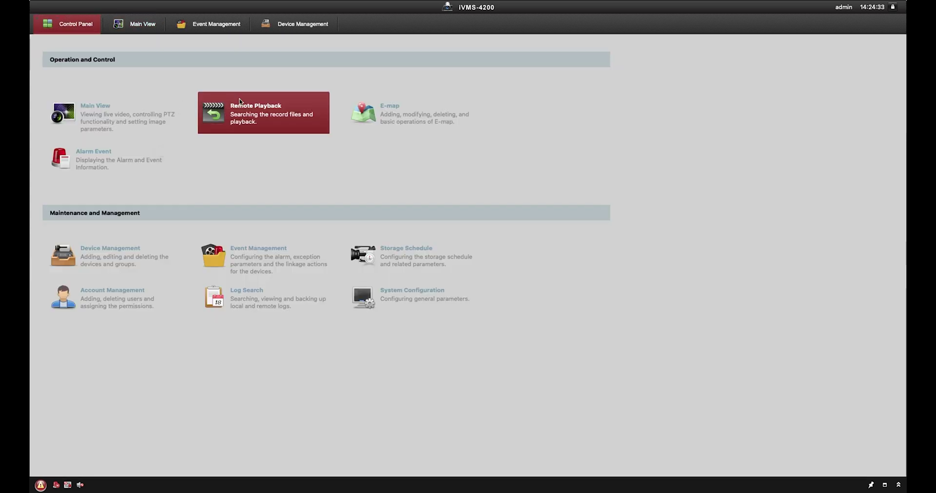
click(269, 25)
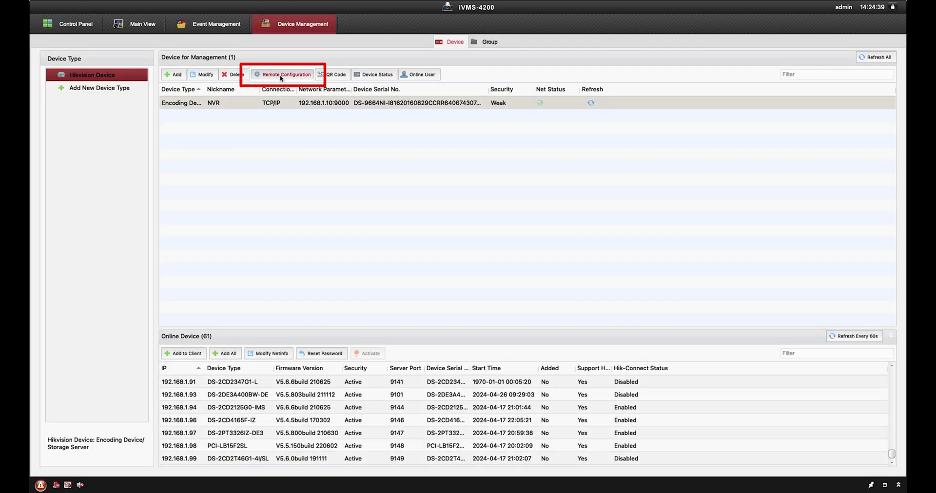
click(281, 76)
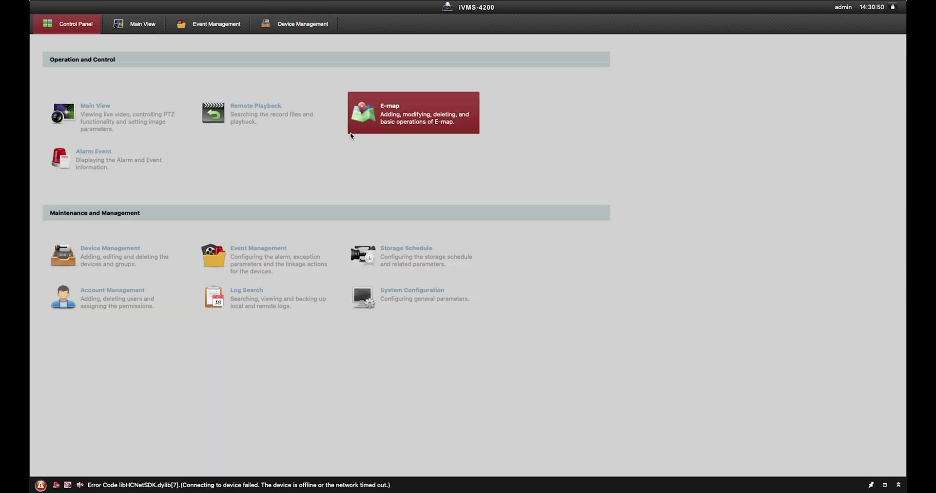
Create an Operator account named User with Device Parameters Settings permission, then return to the Control Panel
click(149, 297)
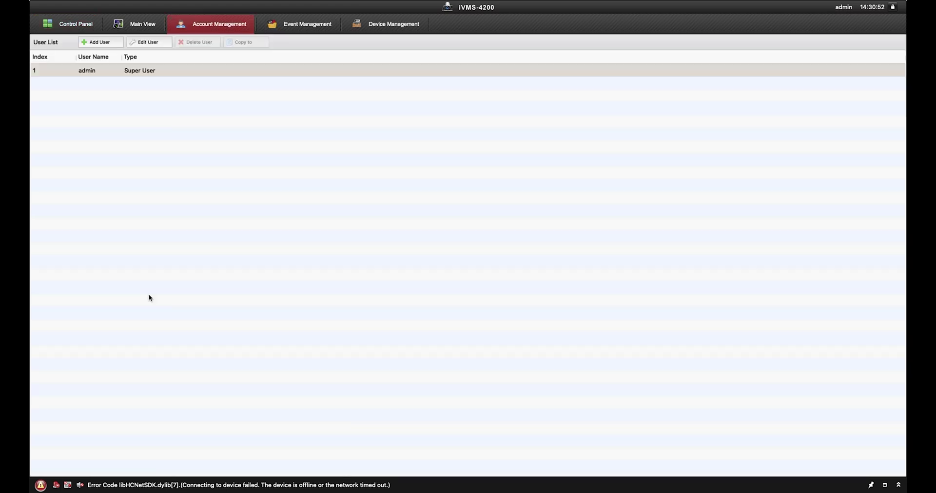
click(105, 42)
click(400, 124)
click(400, 131)
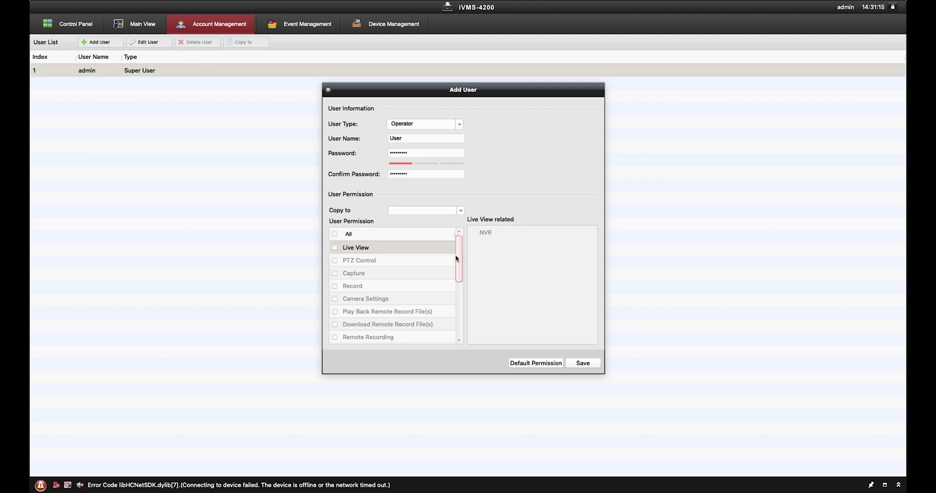
drag(458, 258, 466, 312)
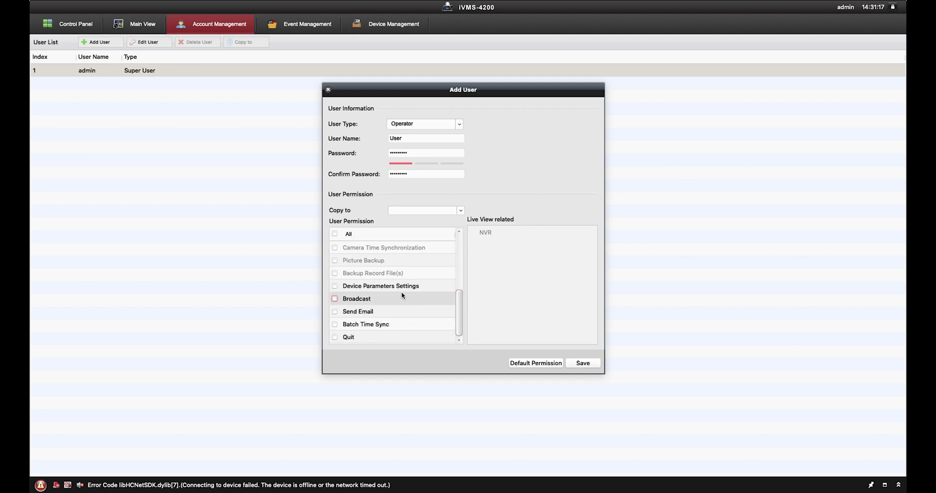
click(335, 286)
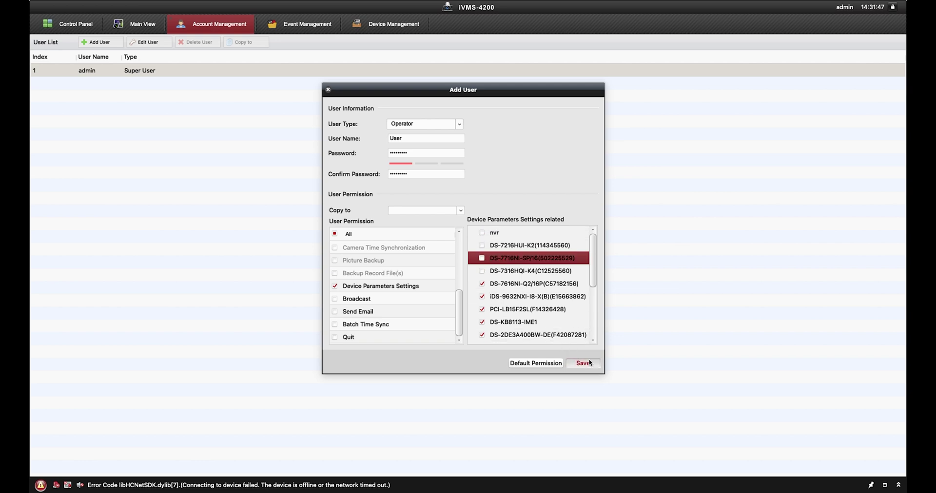
click(583, 363)
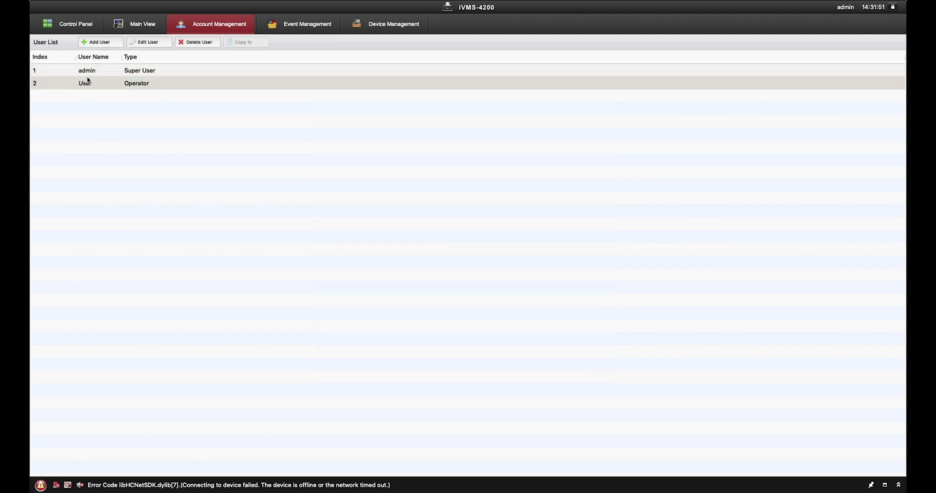
click(71, 25)
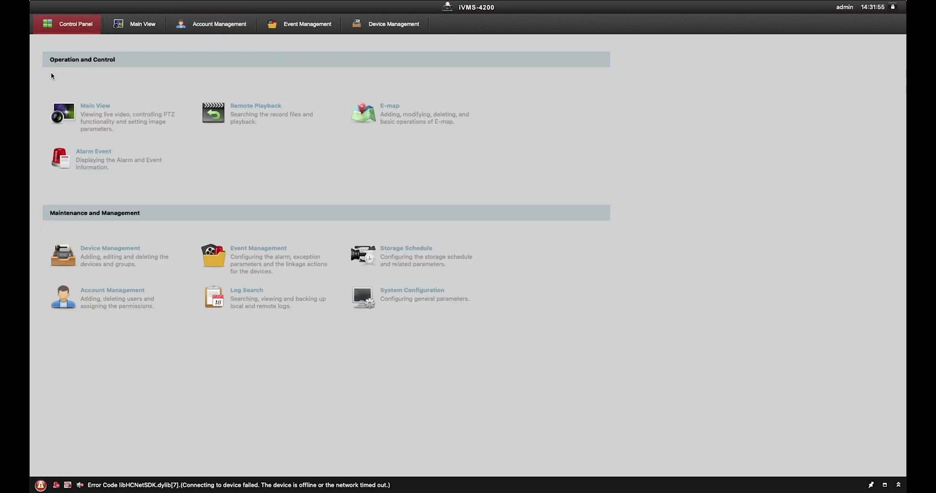
From Remote Playback, download IP Camera1_nvr's 2024-05-03 footage by date, including the first time range
click(221, 119)
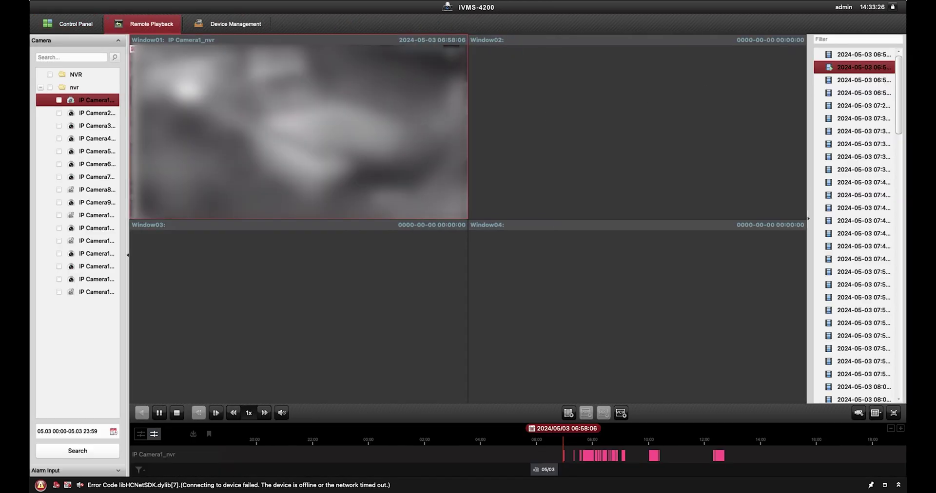
right_click(371, 127)
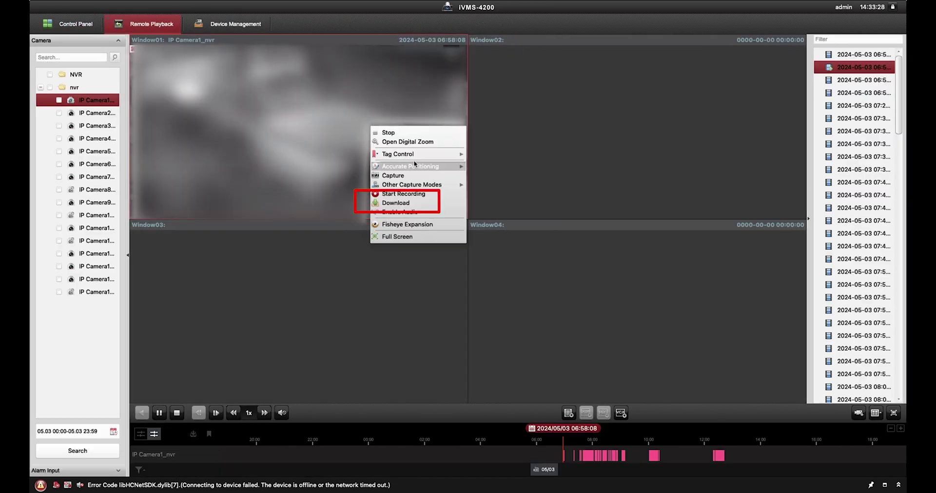
mouse_move(418, 171)
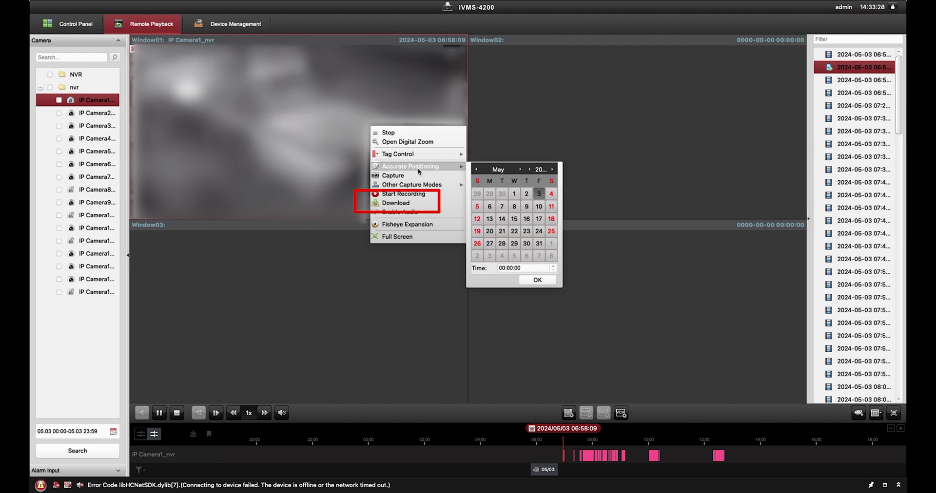
click(429, 204)
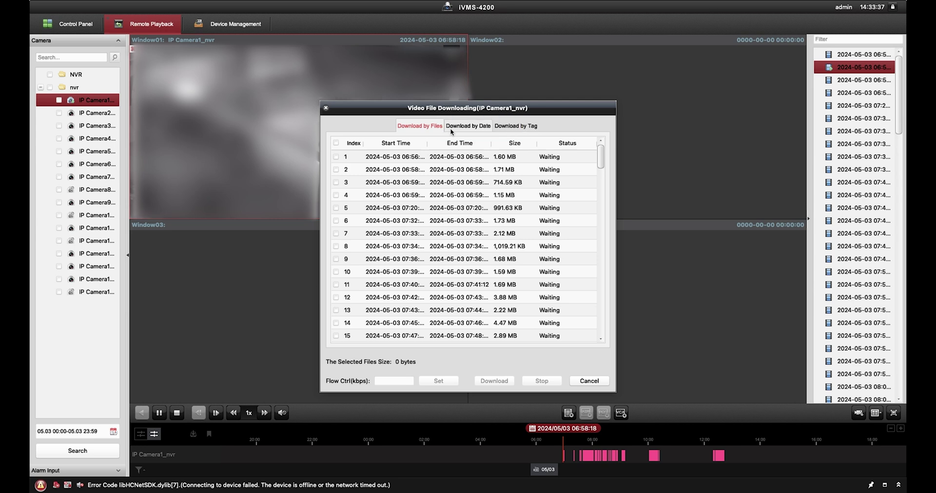
click(451, 128)
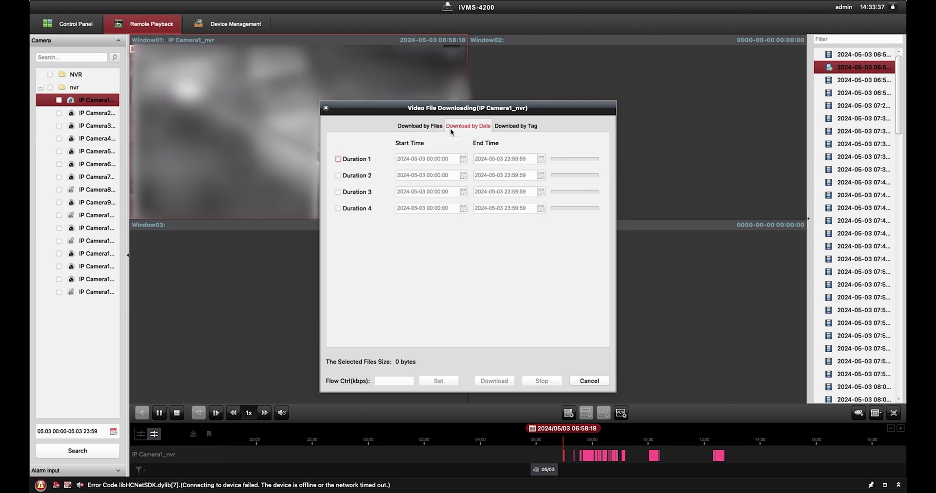
click(360, 160)
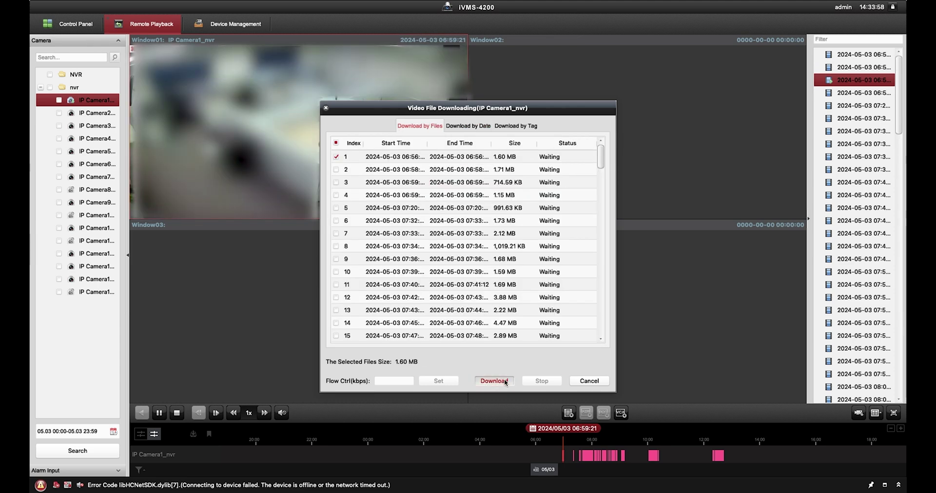
click(504, 380)
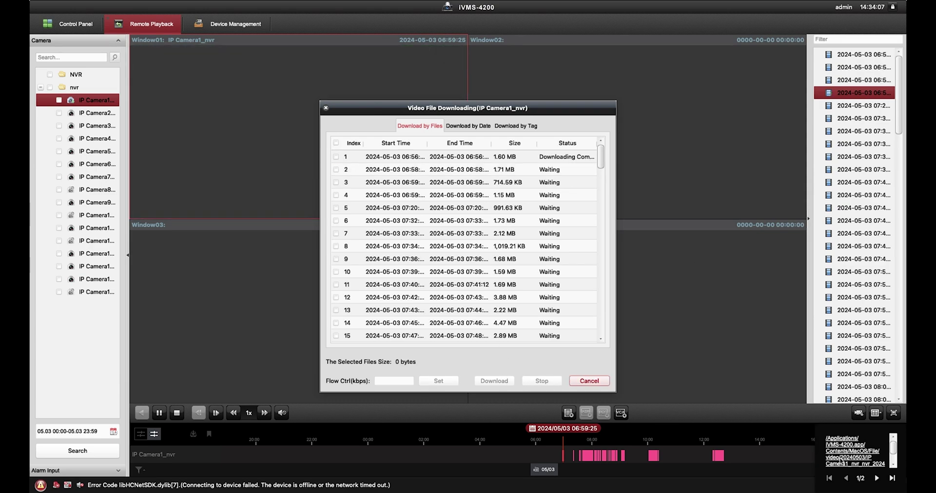
Open the 20240503 save folder in Finder and select the downloaded IP Camera1 mp4
click(840, 461)
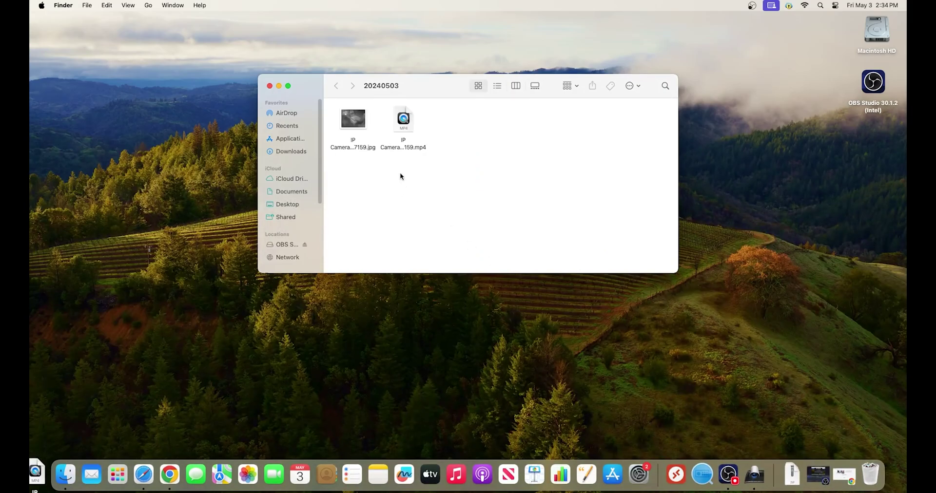
click(401, 130)
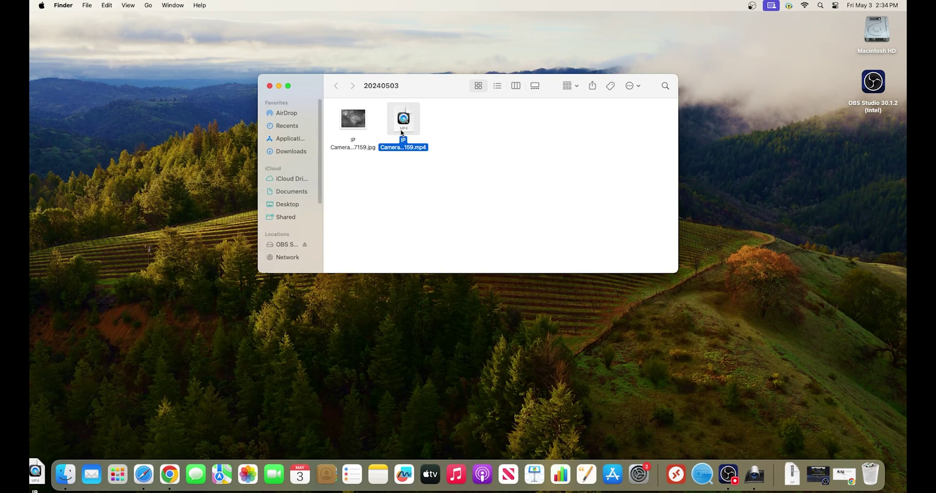
Return to Chrome and go to Hikvision's Support > Tools page
click(173, 480)
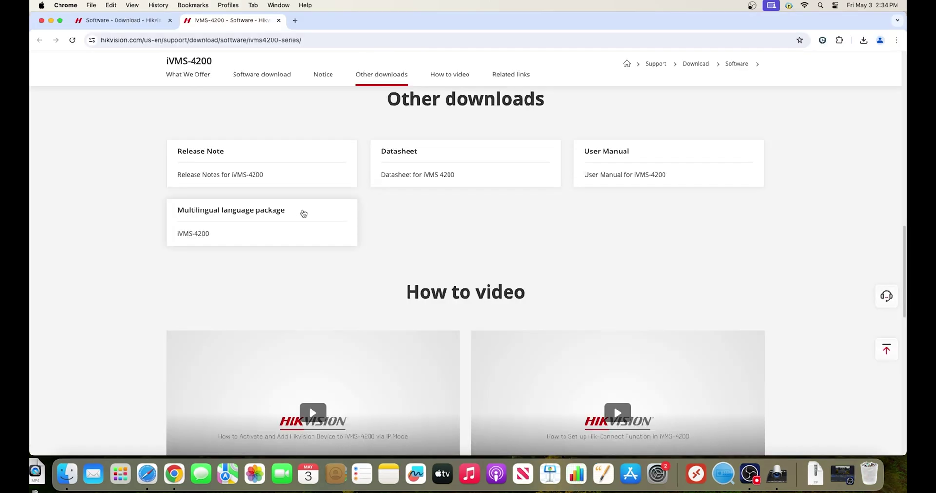
scroll(303, 211, up, 5)
scroll(344, 153, up, 10)
scroll(348, 153, up, 2)
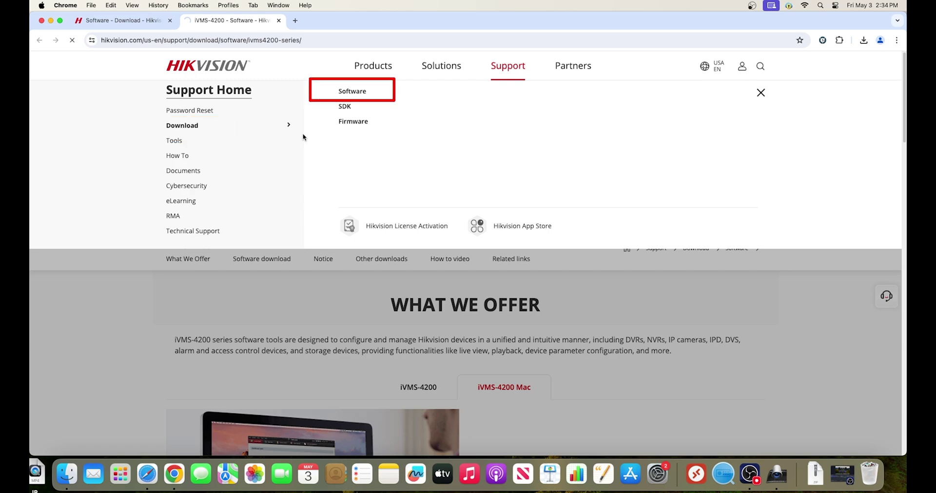
click(302, 133)
View all the HiTools, then try opening the downloaded VSPlayer 2.pkg from Downloads
scroll(622, 319, down, 10)
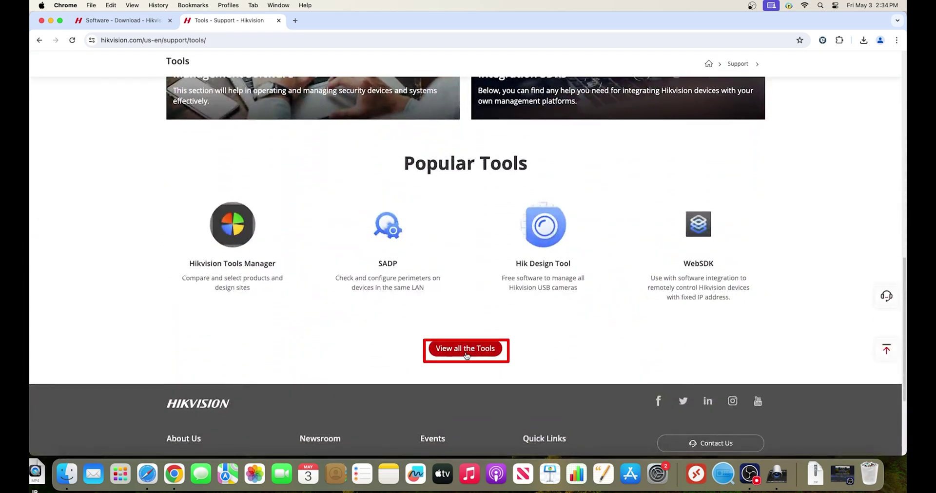
click(463, 350)
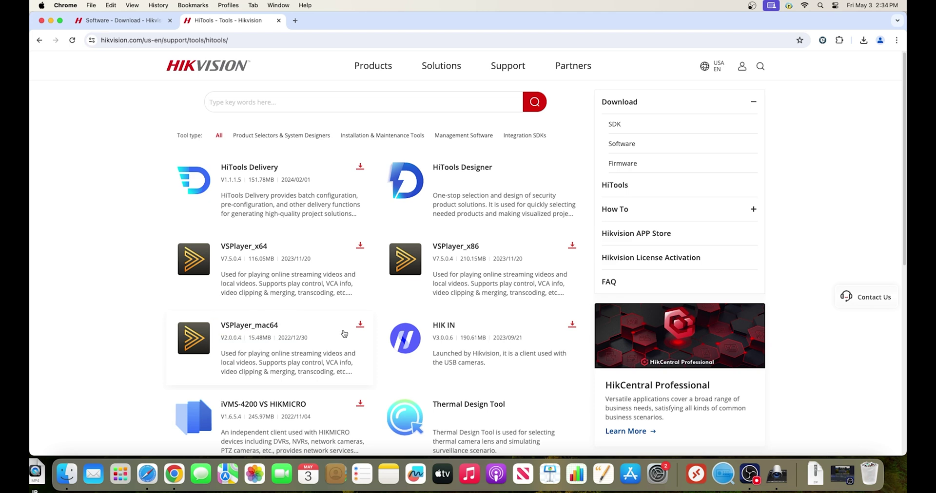
double_click(291, 164)
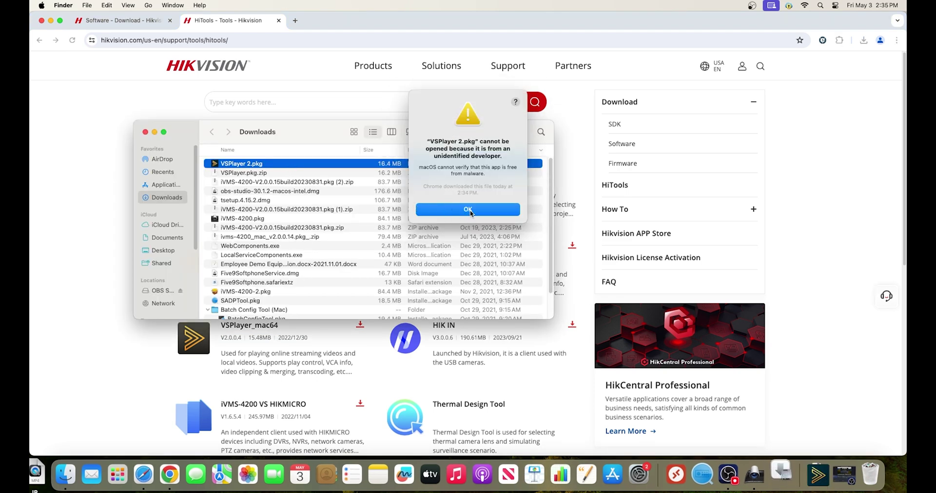
Dismiss the block warning and approve VSPlayer 2.pkg with Open Anyway in Privacy & Security, authenticating
click(469, 213)
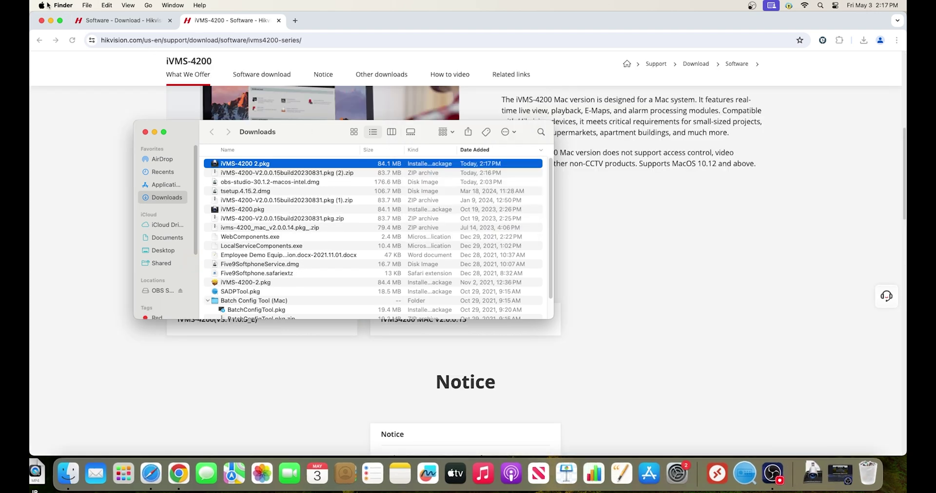
click(42, 5)
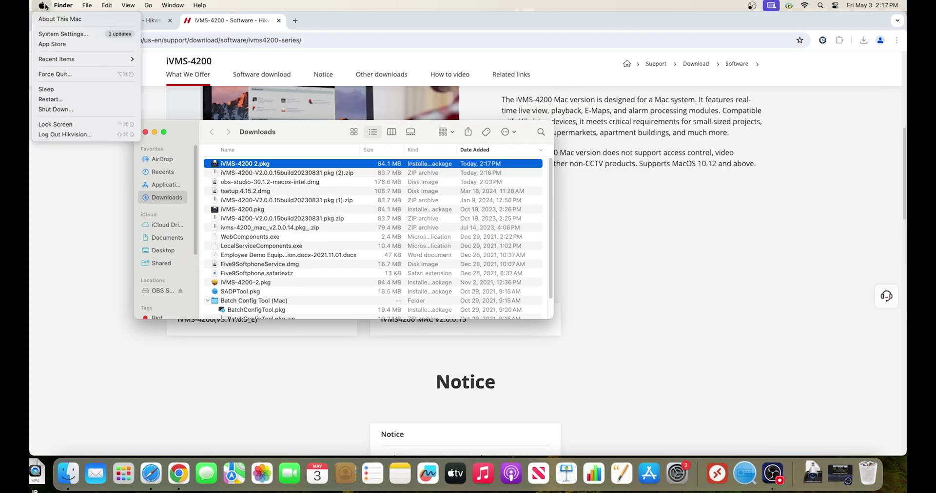
click(51, 34)
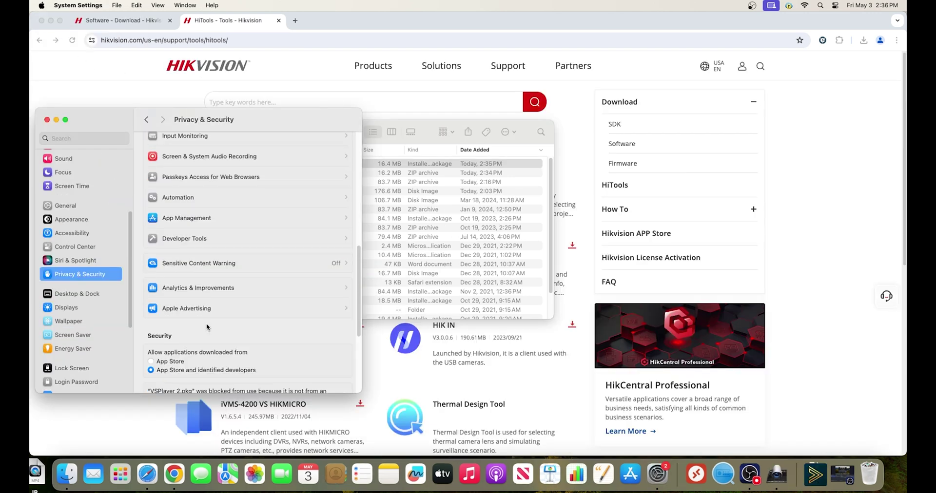
scroll(221, 300, down, 5)
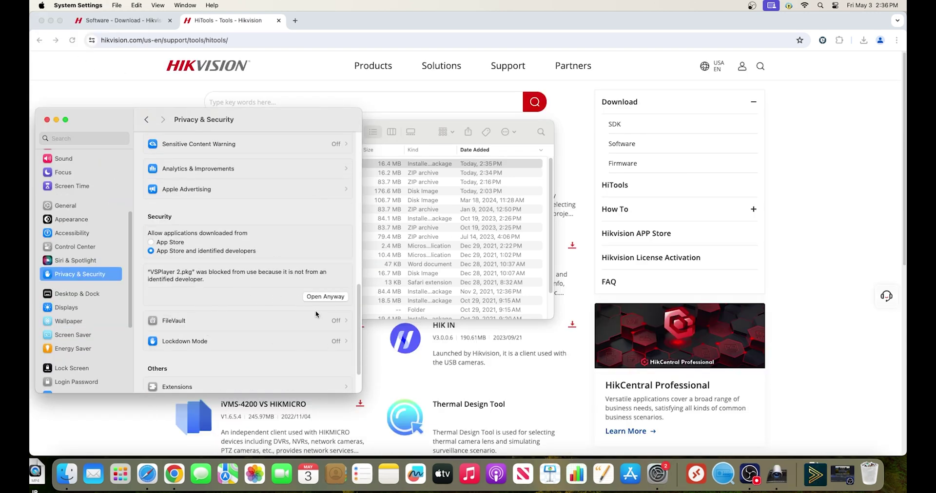
click(326, 297)
click(233, 307)
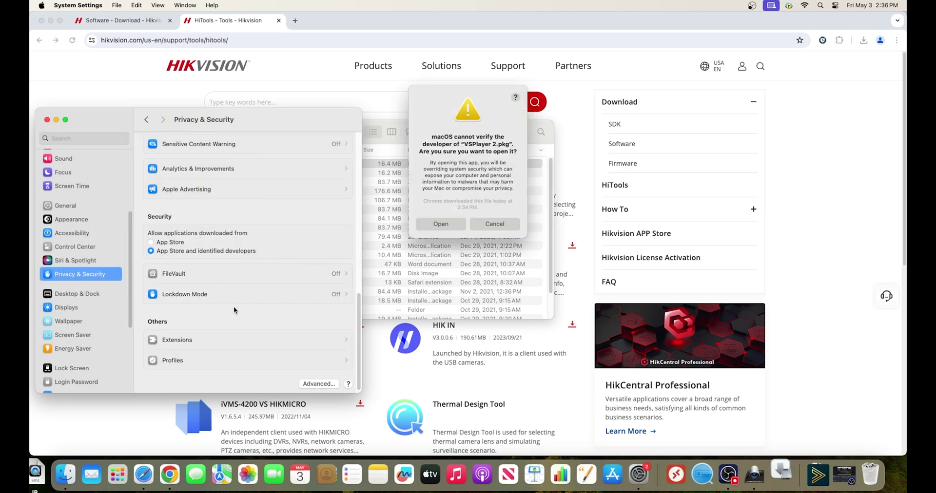
Confirm opening VSPlayer 2.pkg and run the Installer through to a standard VSPlayer install
click(448, 224)
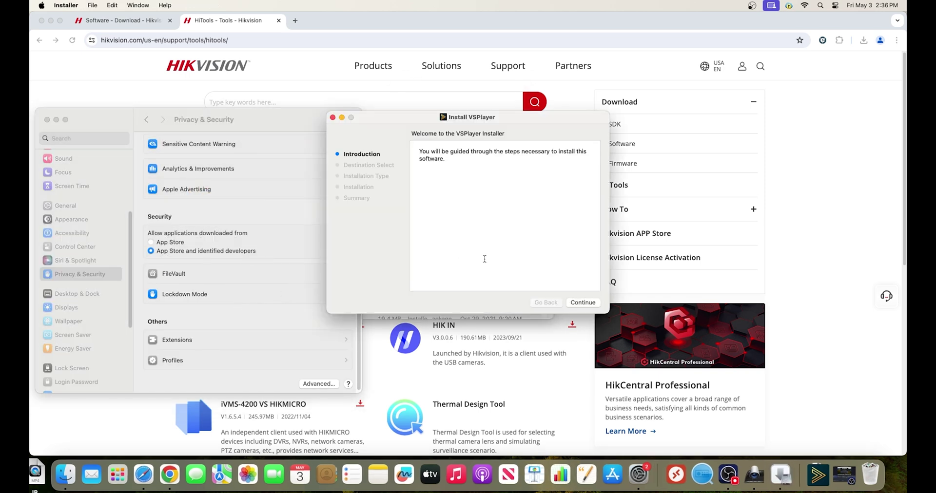
click(578, 303)
click(578, 302)
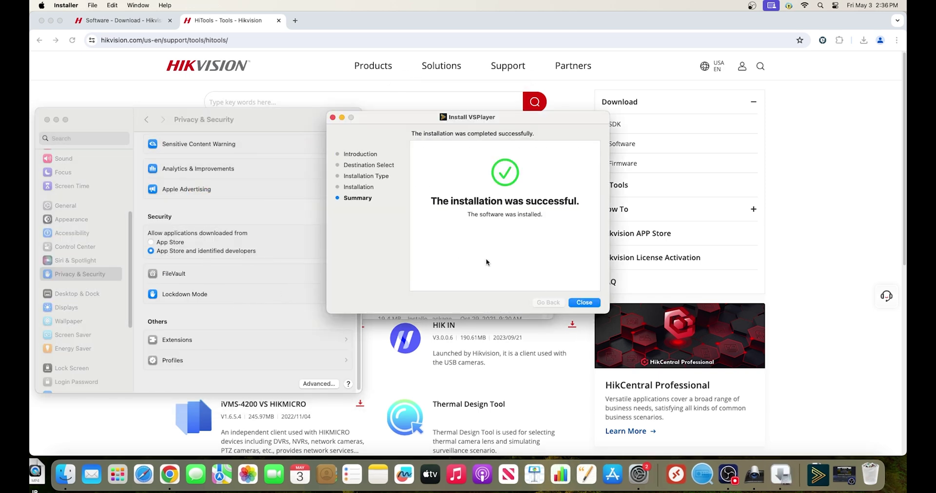